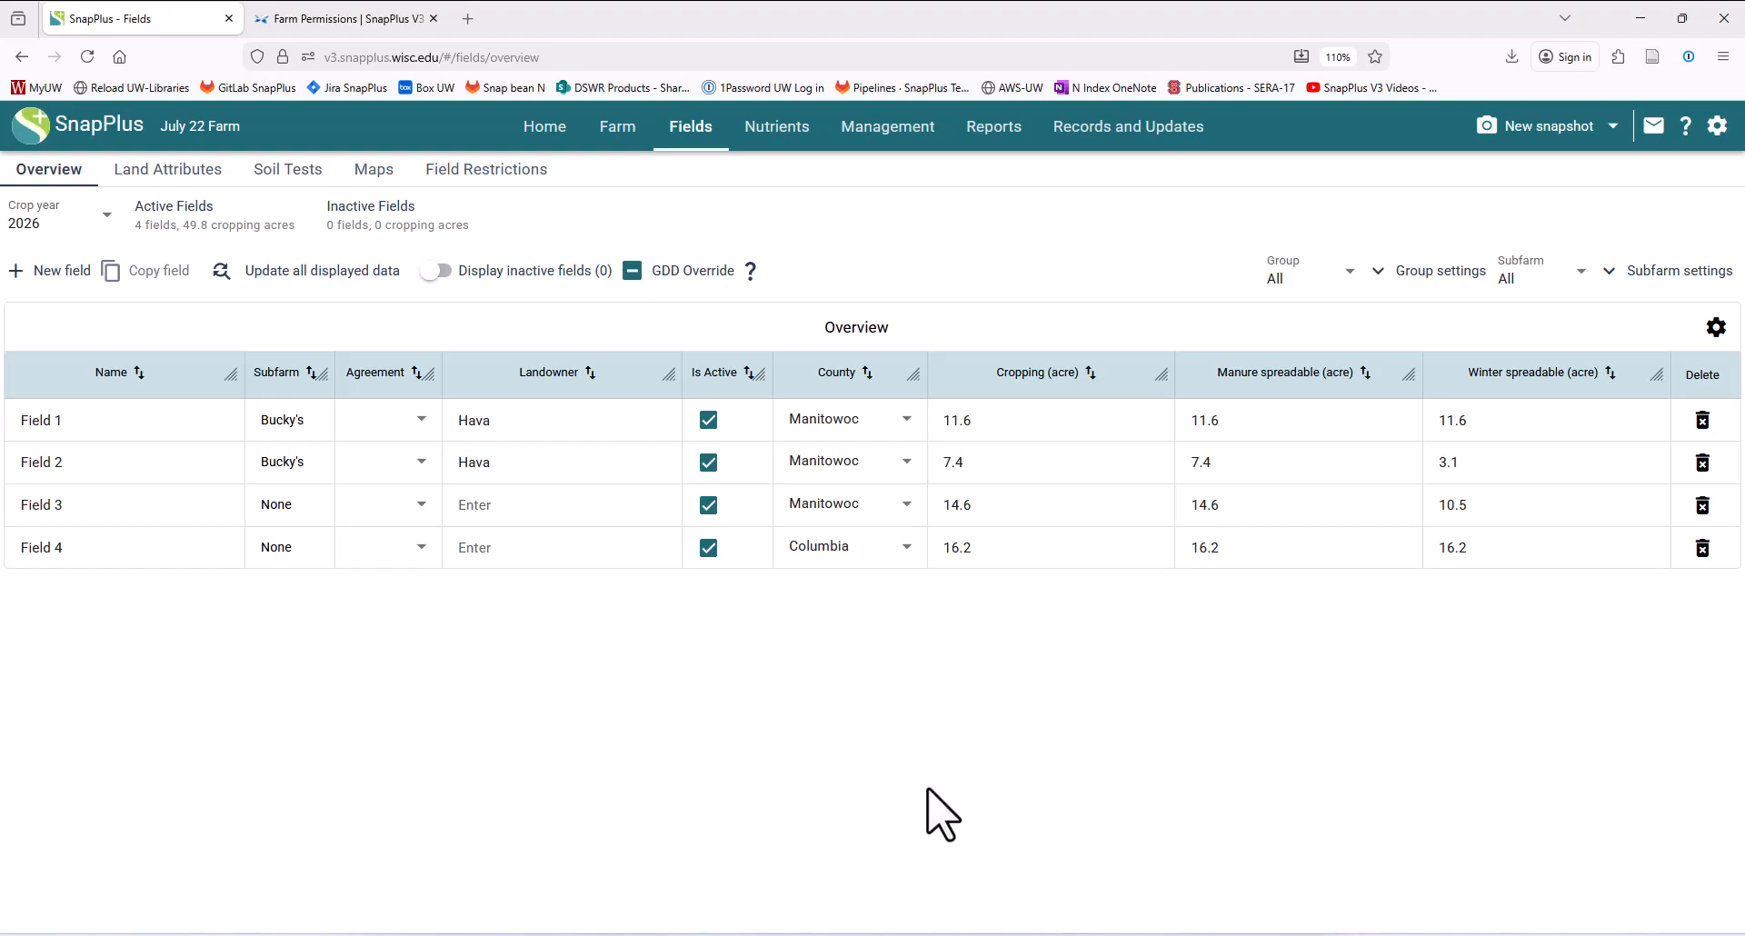
- Take a new snapshot of the farm plan and check the list of saved snapshots
{"action": "left_click", "coordinate": [1513, 137]}
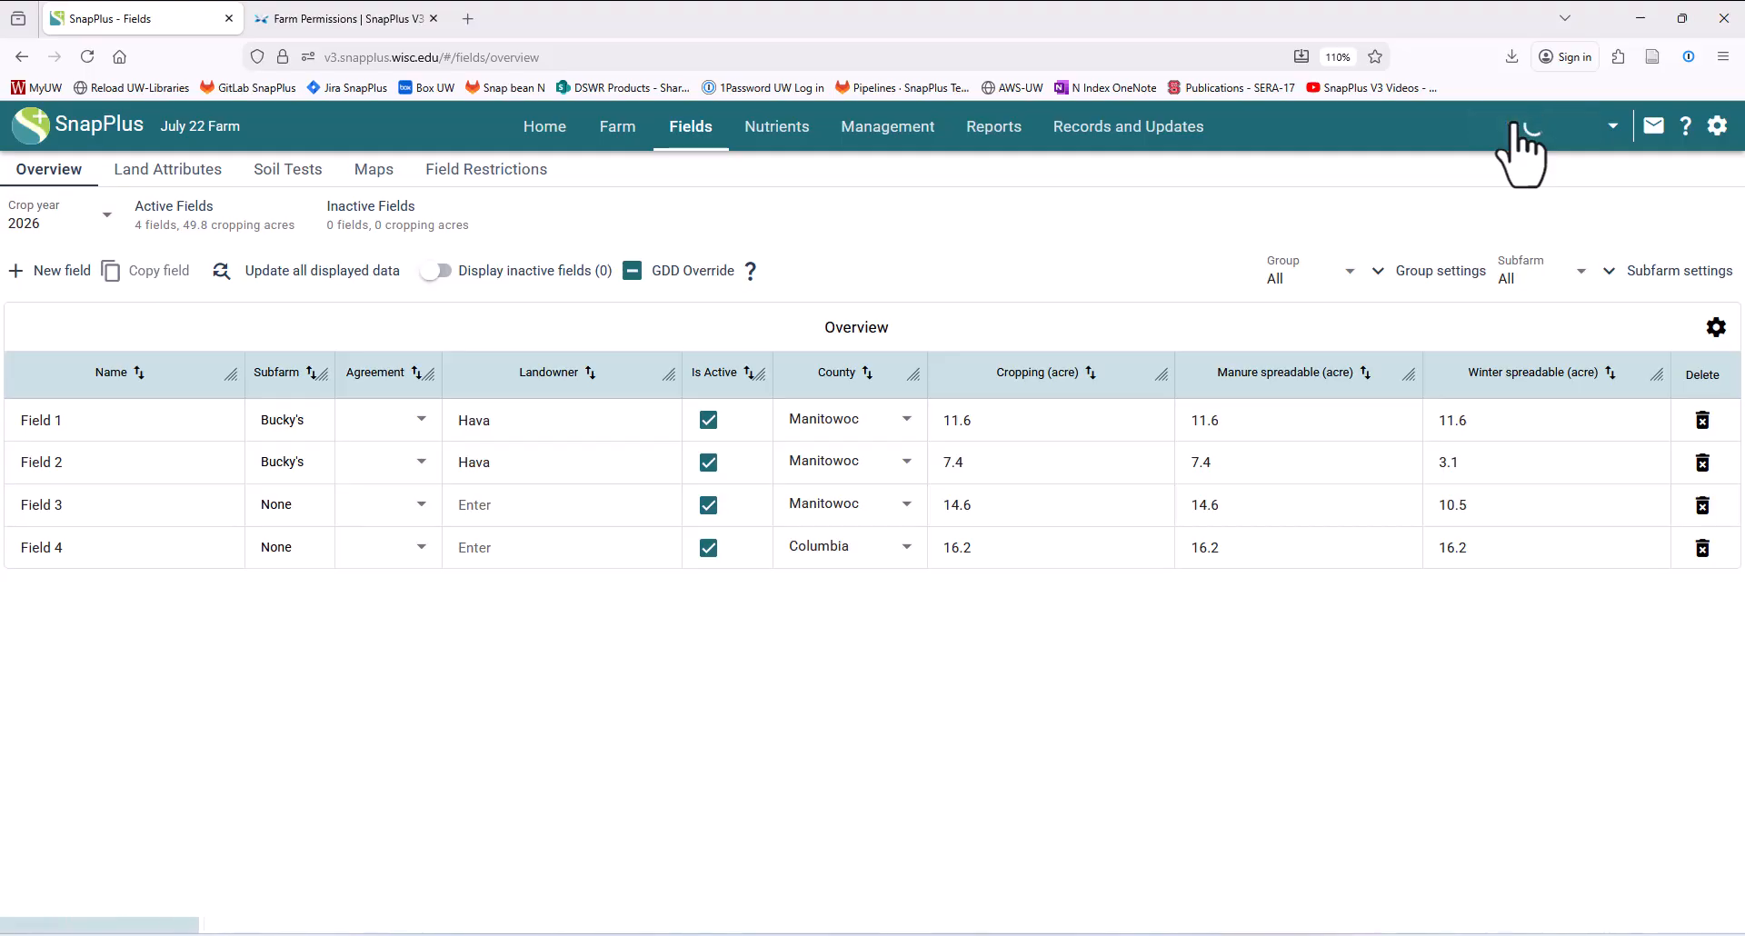
{"action": "left_click", "coordinate": [1613, 127]}
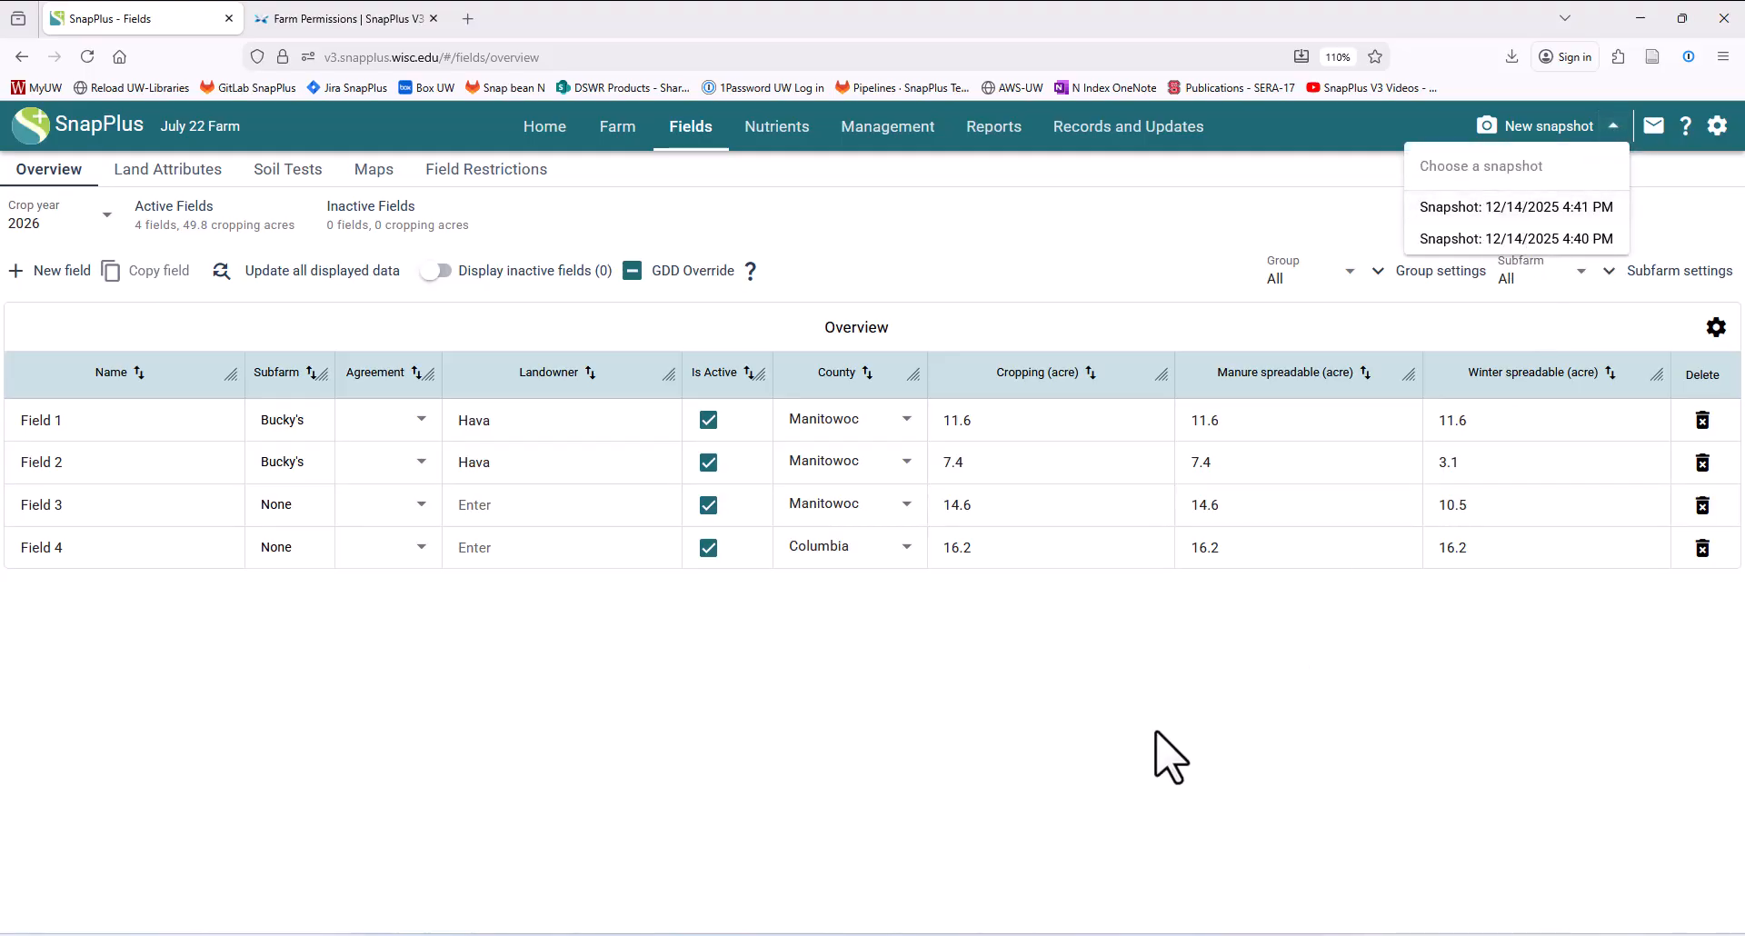
{"action": "left_click", "coordinate": [1141, 756]}
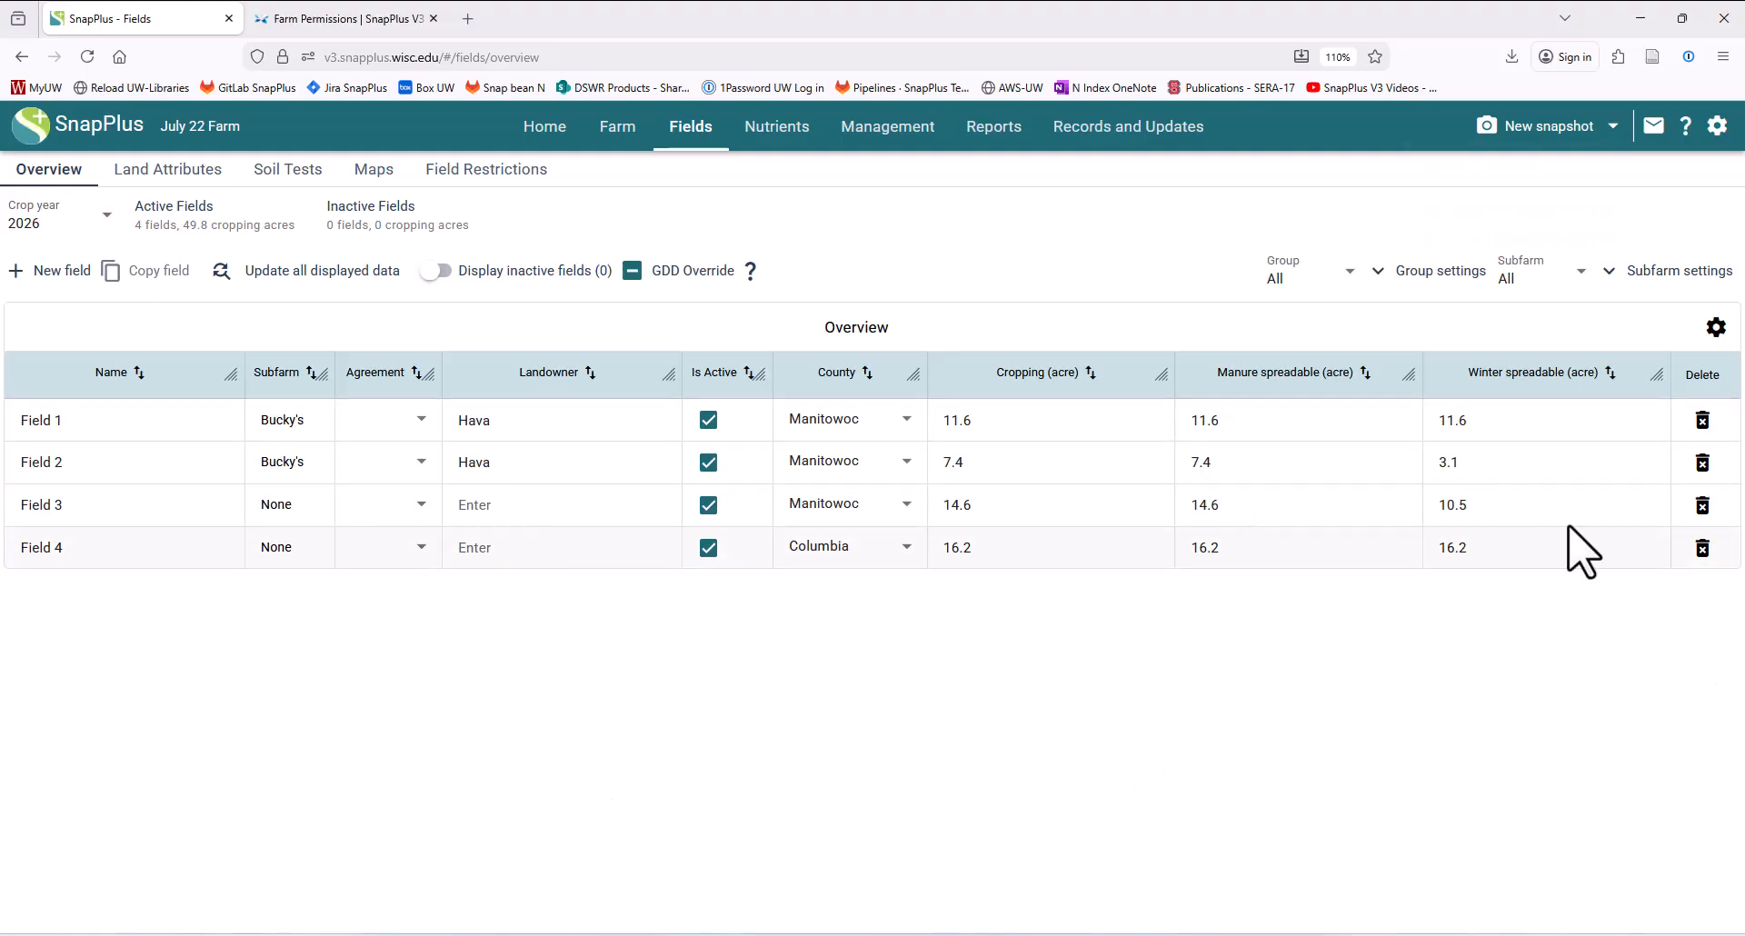
- Delete Field 4 from the field overview and confirm its removal
{"action": "left_click", "coordinate": [1702, 547]}
{"action": "left_click", "coordinate": [1045, 582]}
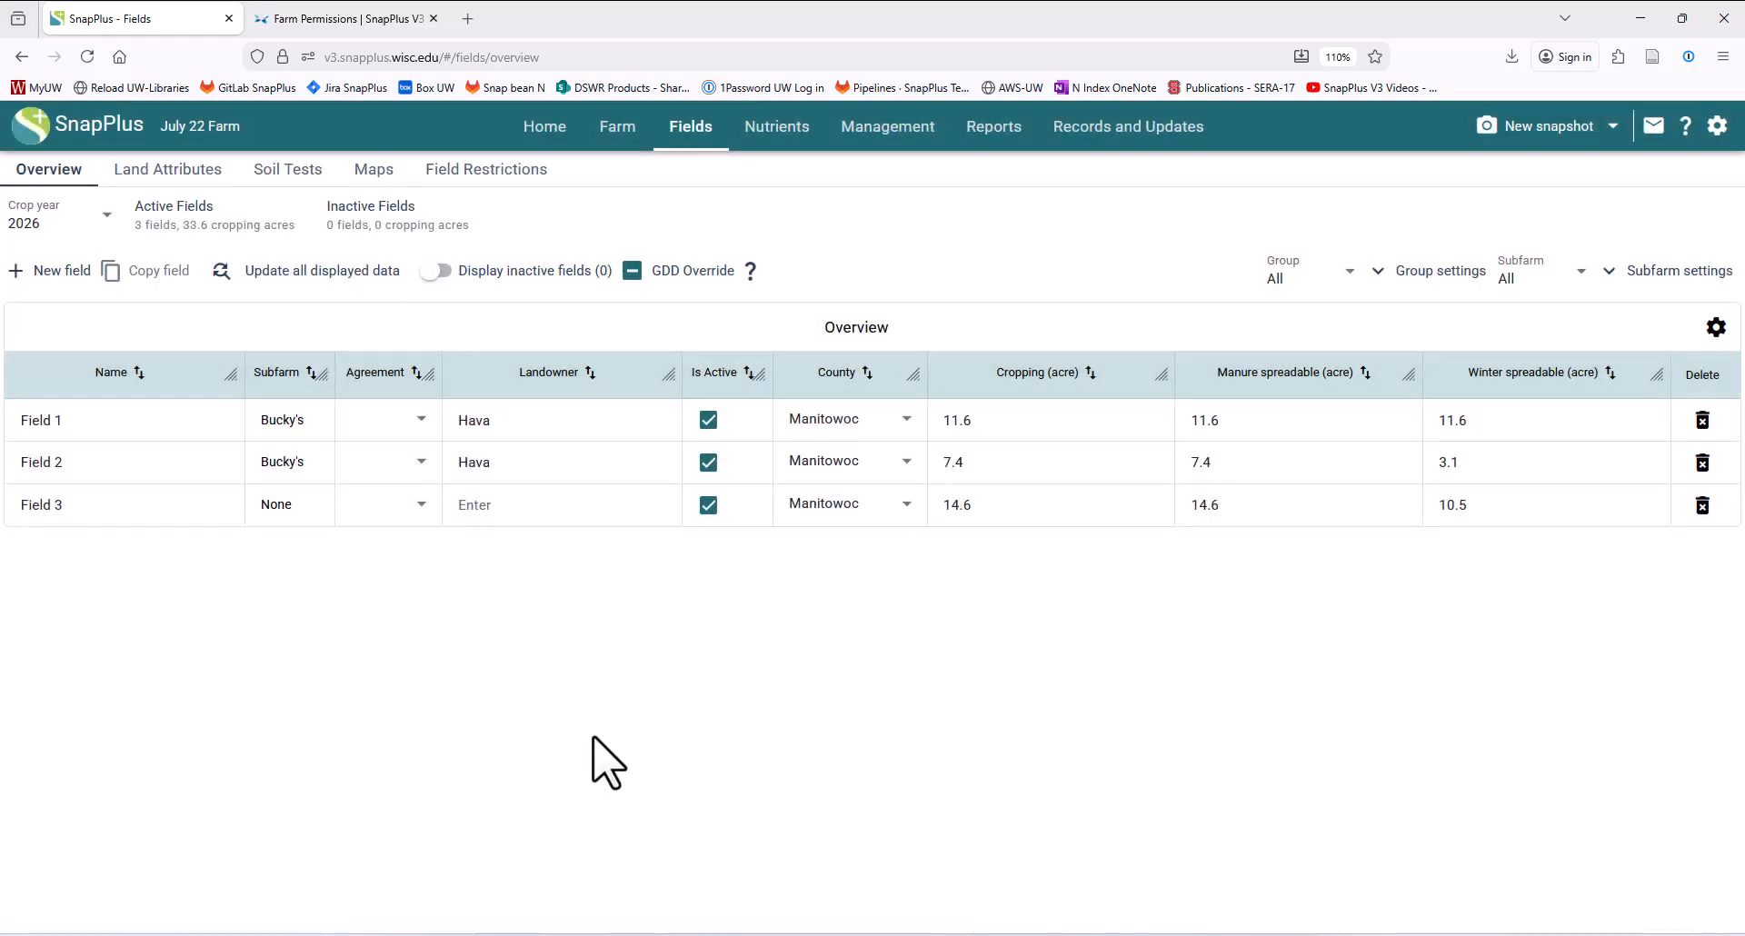
- Revert the farm plan to the 12/14/2025 4:41 PM snapshot and select Field 4 in the overview
{"action": "left_click", "coordinate": [1613, 127]}
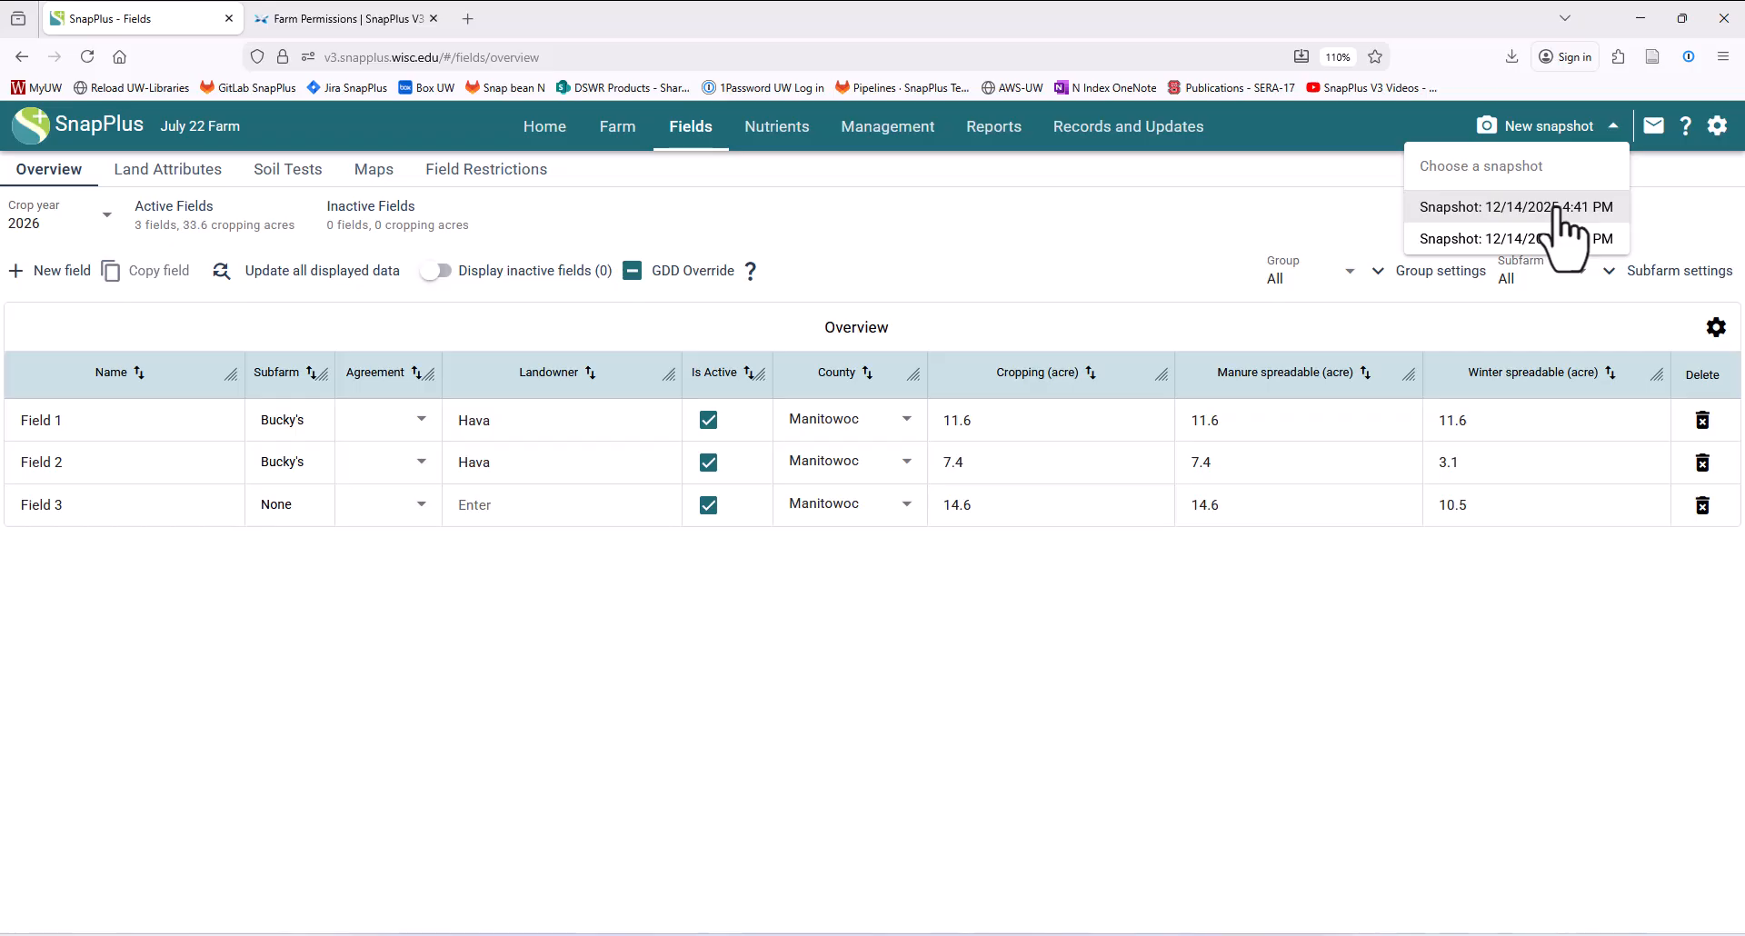
{"action": "left_click", "coordinate": [1565, 209]}
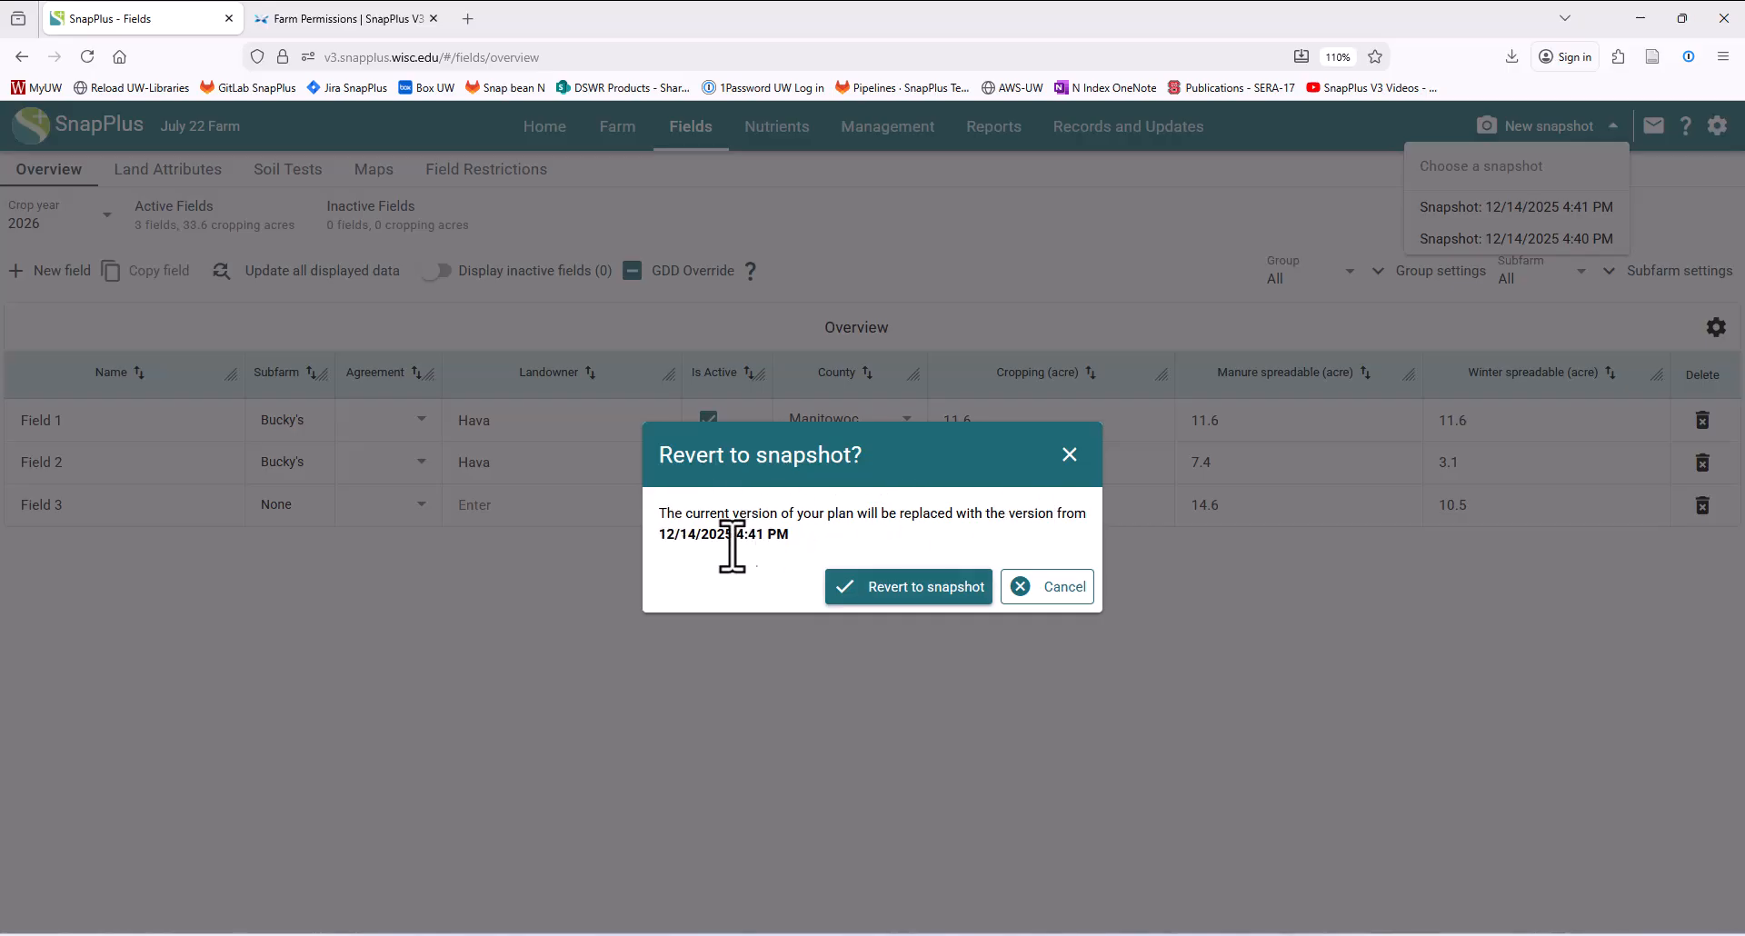
{"action": "left_click", "coordinate": [900, 589]}
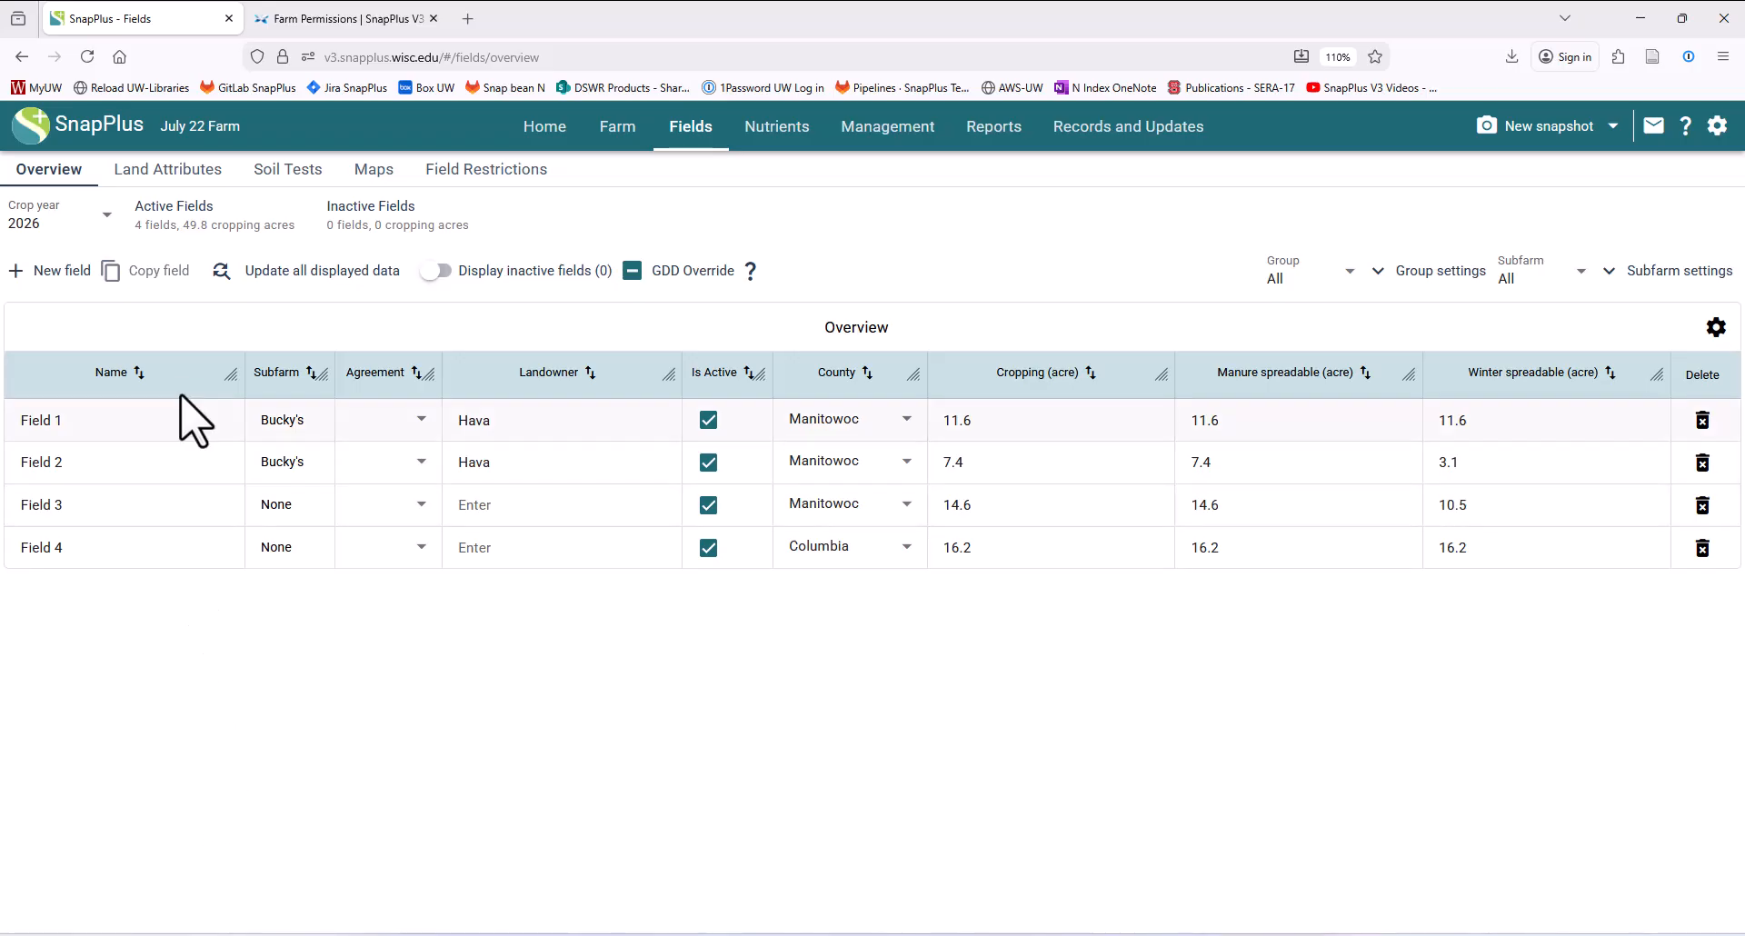
{"action": "left_click", "coordinate": [65, 547]}
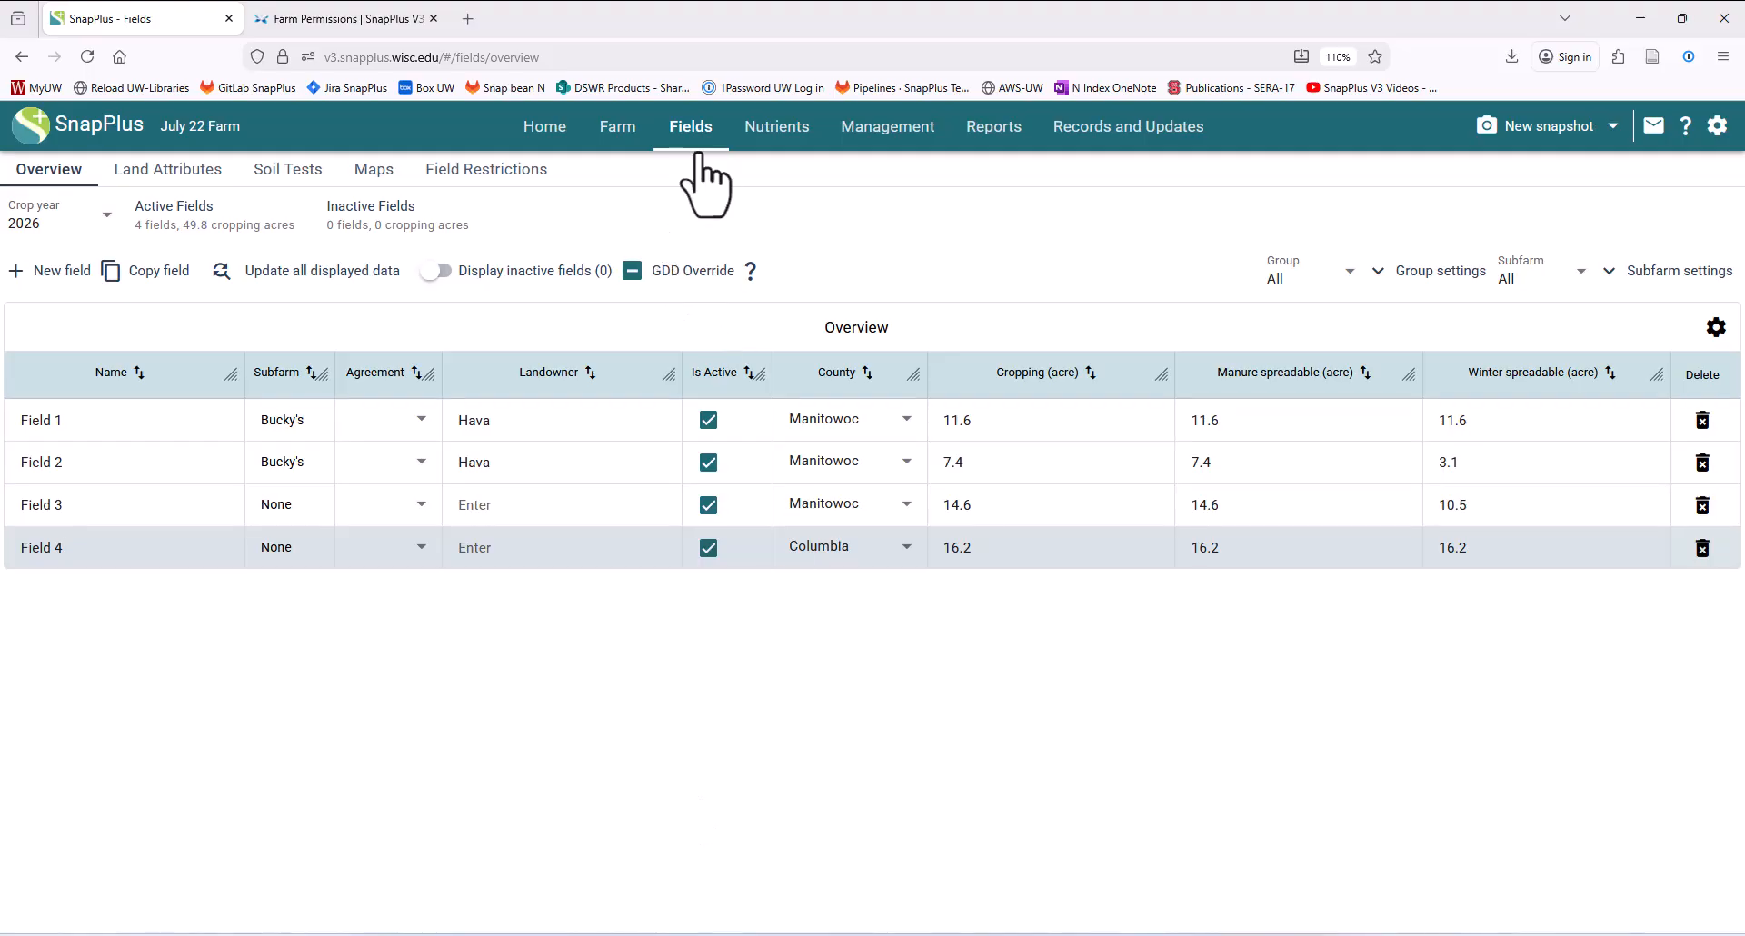
- Review the farm's user and user group permissions, then return to the farm overview
{"action": "left_click", "coordinate": [618, 136]}
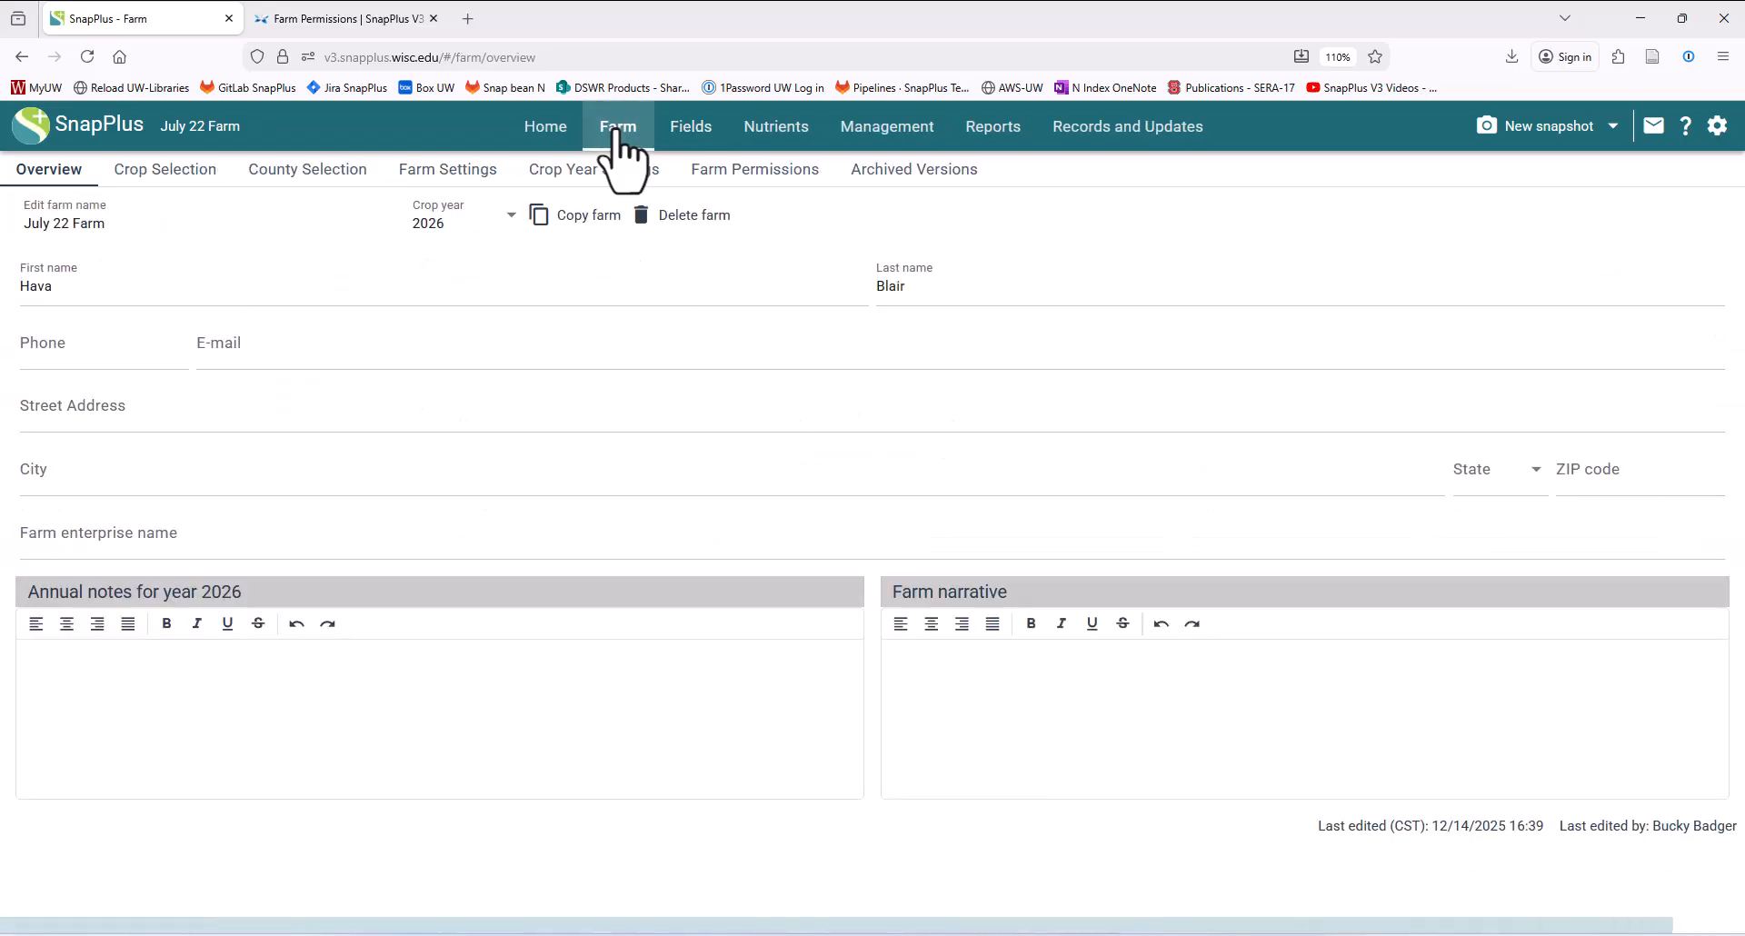
{"action": "left_click", "coordinate": [766, 171]}
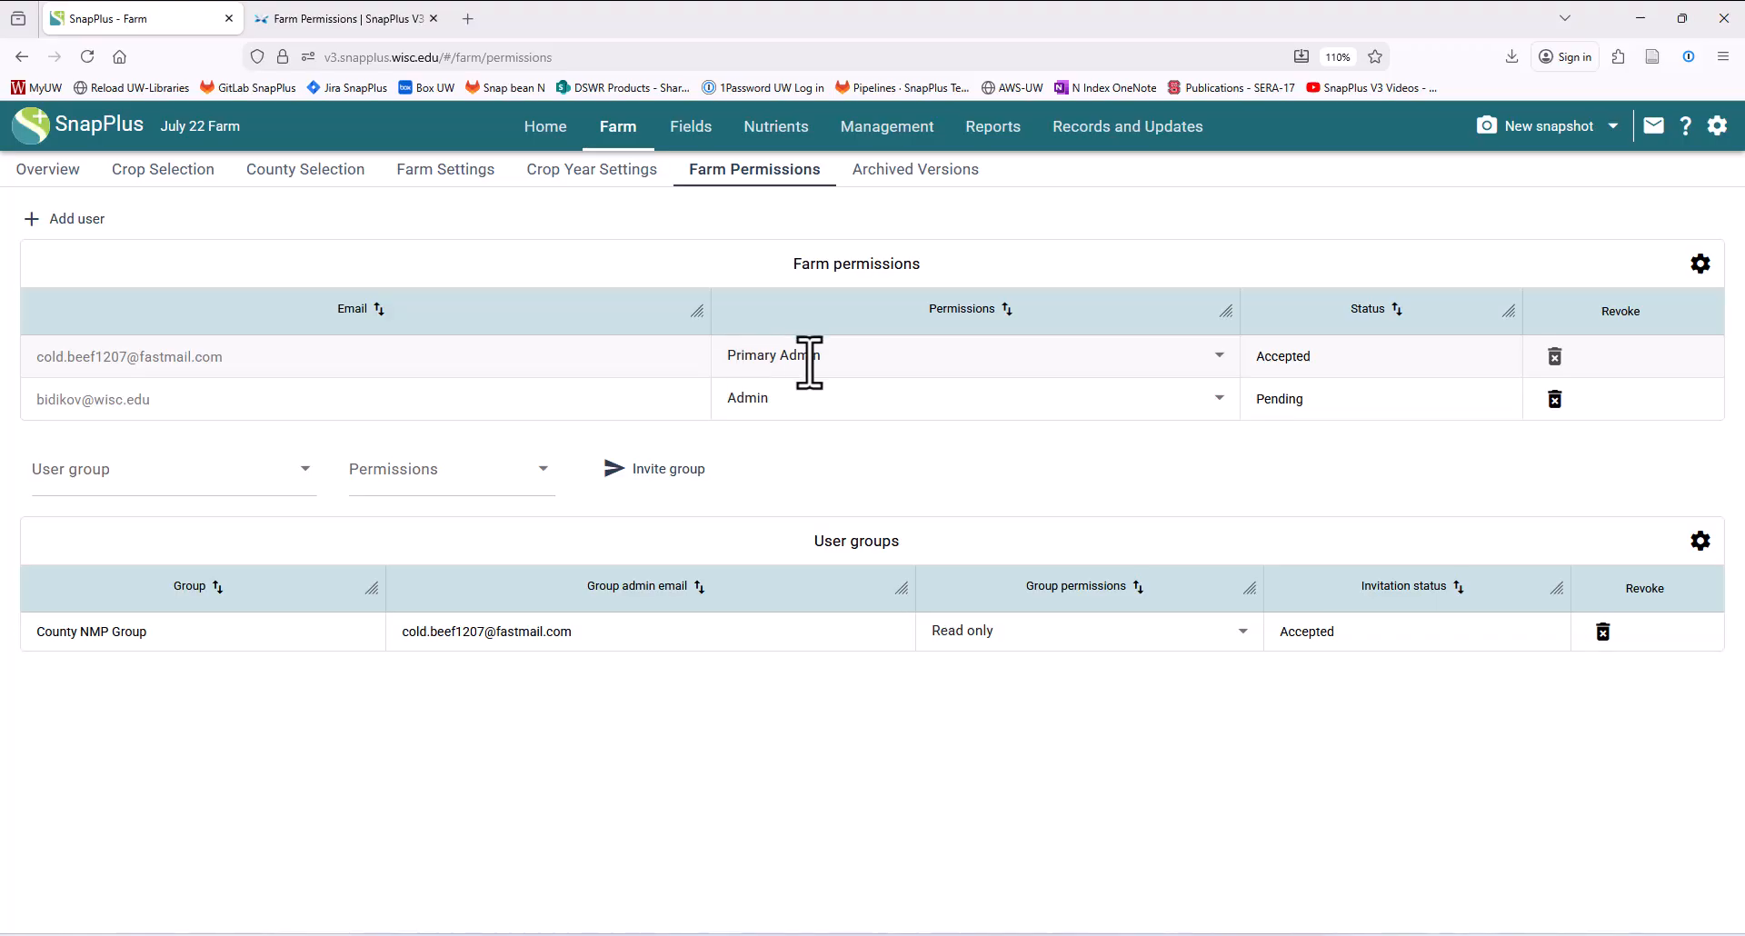
{"action": "left_click", "coordinate": [611, 132]}
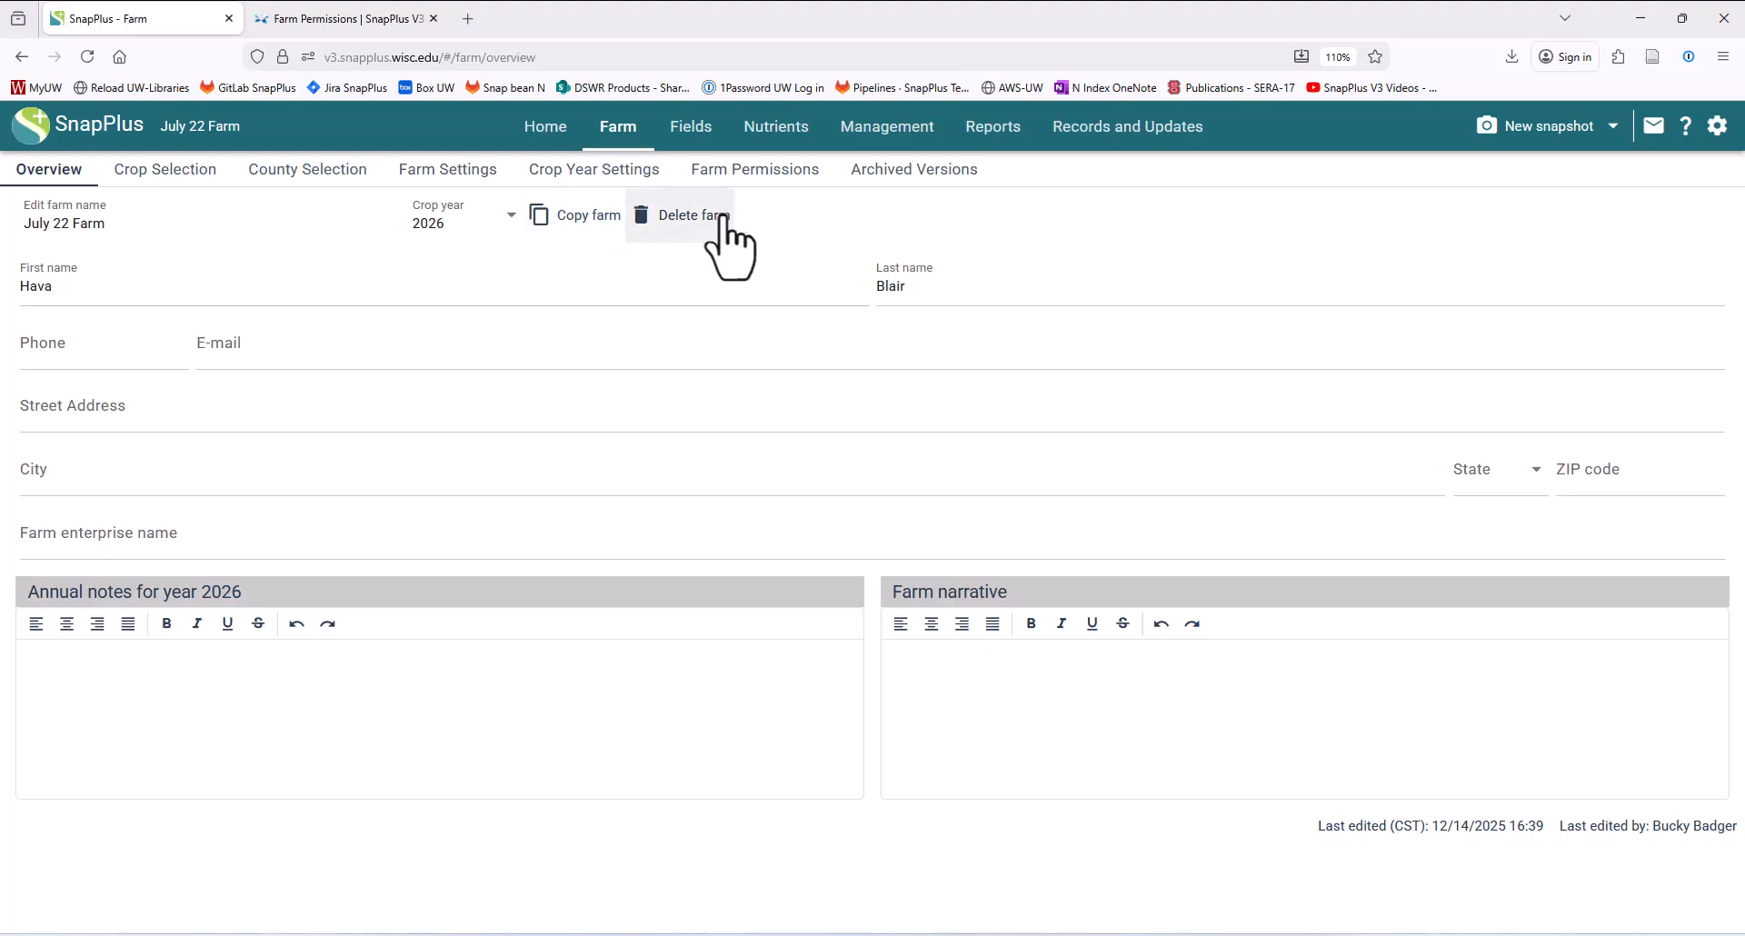
- Copy the farm and rename the copy "July 22 Farm 12/14/2025 16:43" by removing the "COPY of" prefix
{"action": "left_click", "coordinate": [561, 217]}
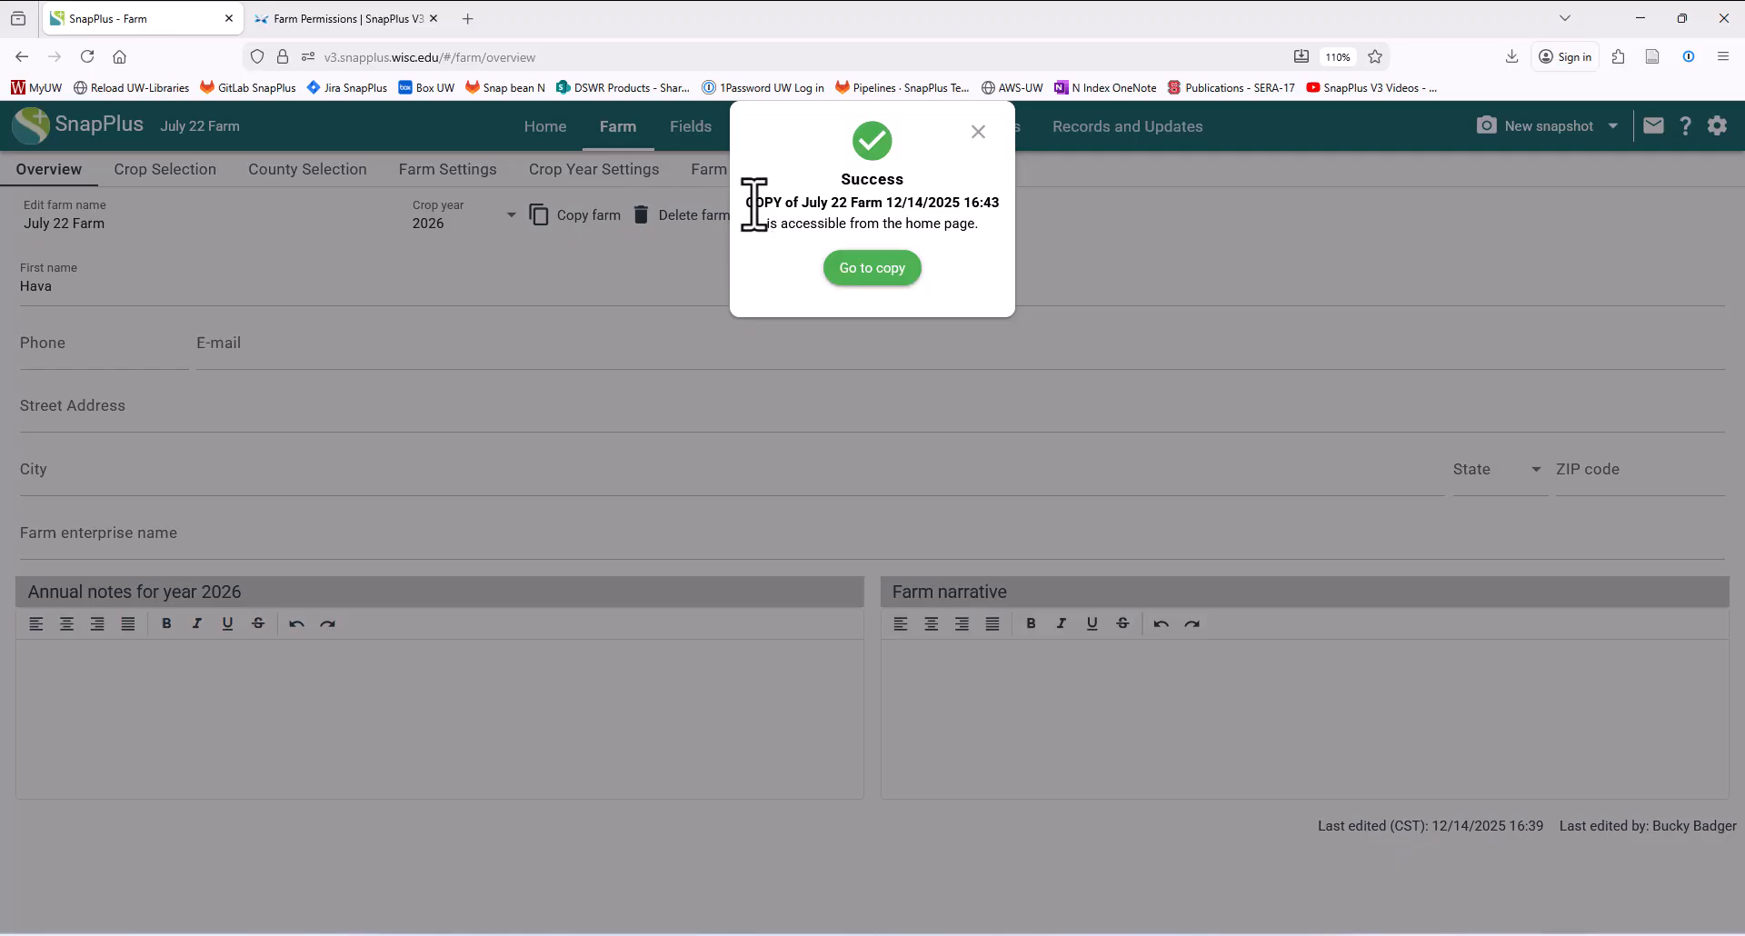
{"action": "left_click_drag", "start_coordinate": [750, 202], "coordinate": [1006, 206]}
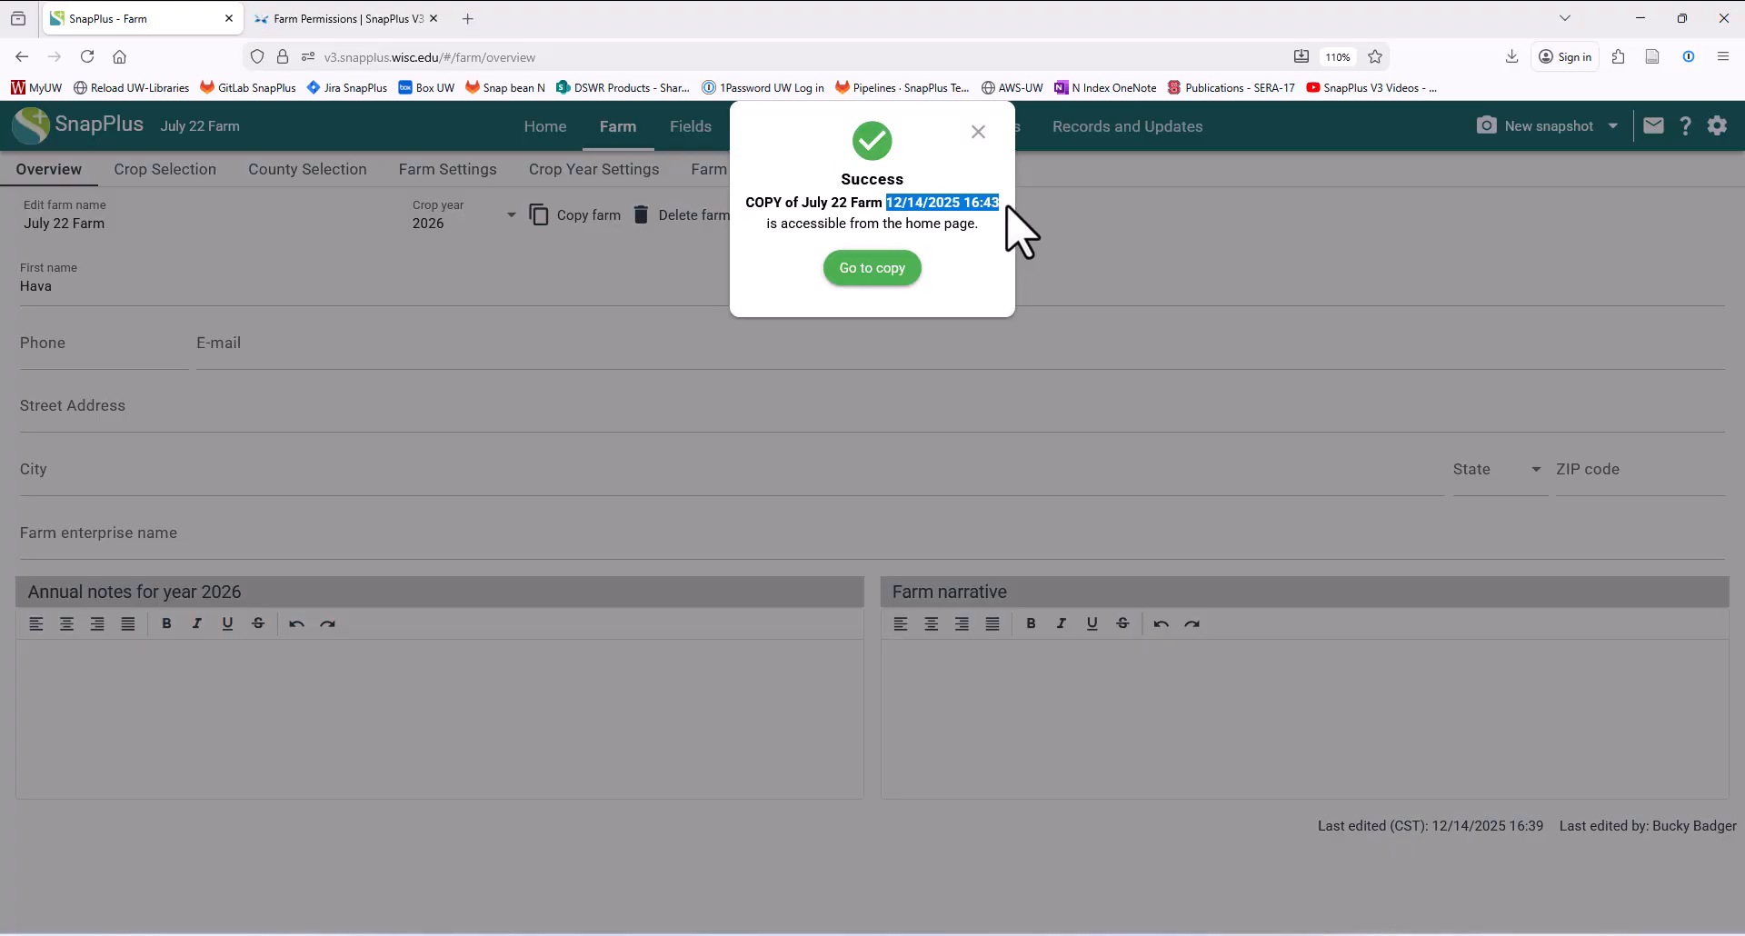
{"action": "left_click", "coordinate": [868, 268]}
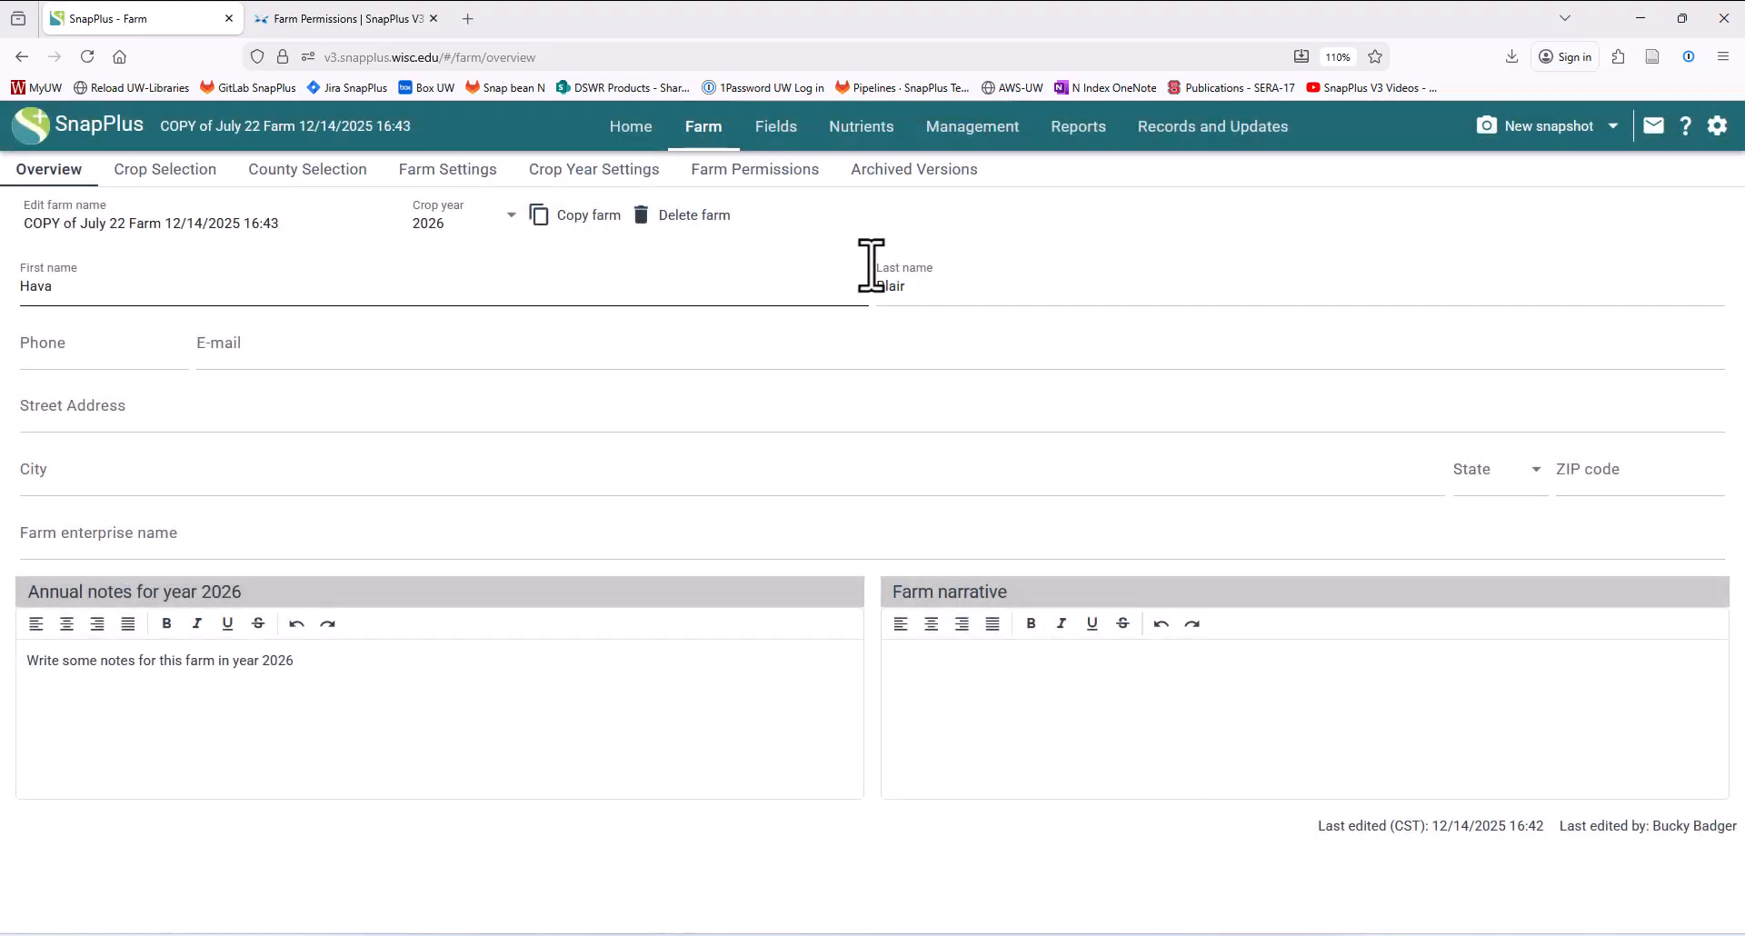
{"action": "left_click_drag", "start_coordinate": [80, 224], "coordinate": [20, 225]}
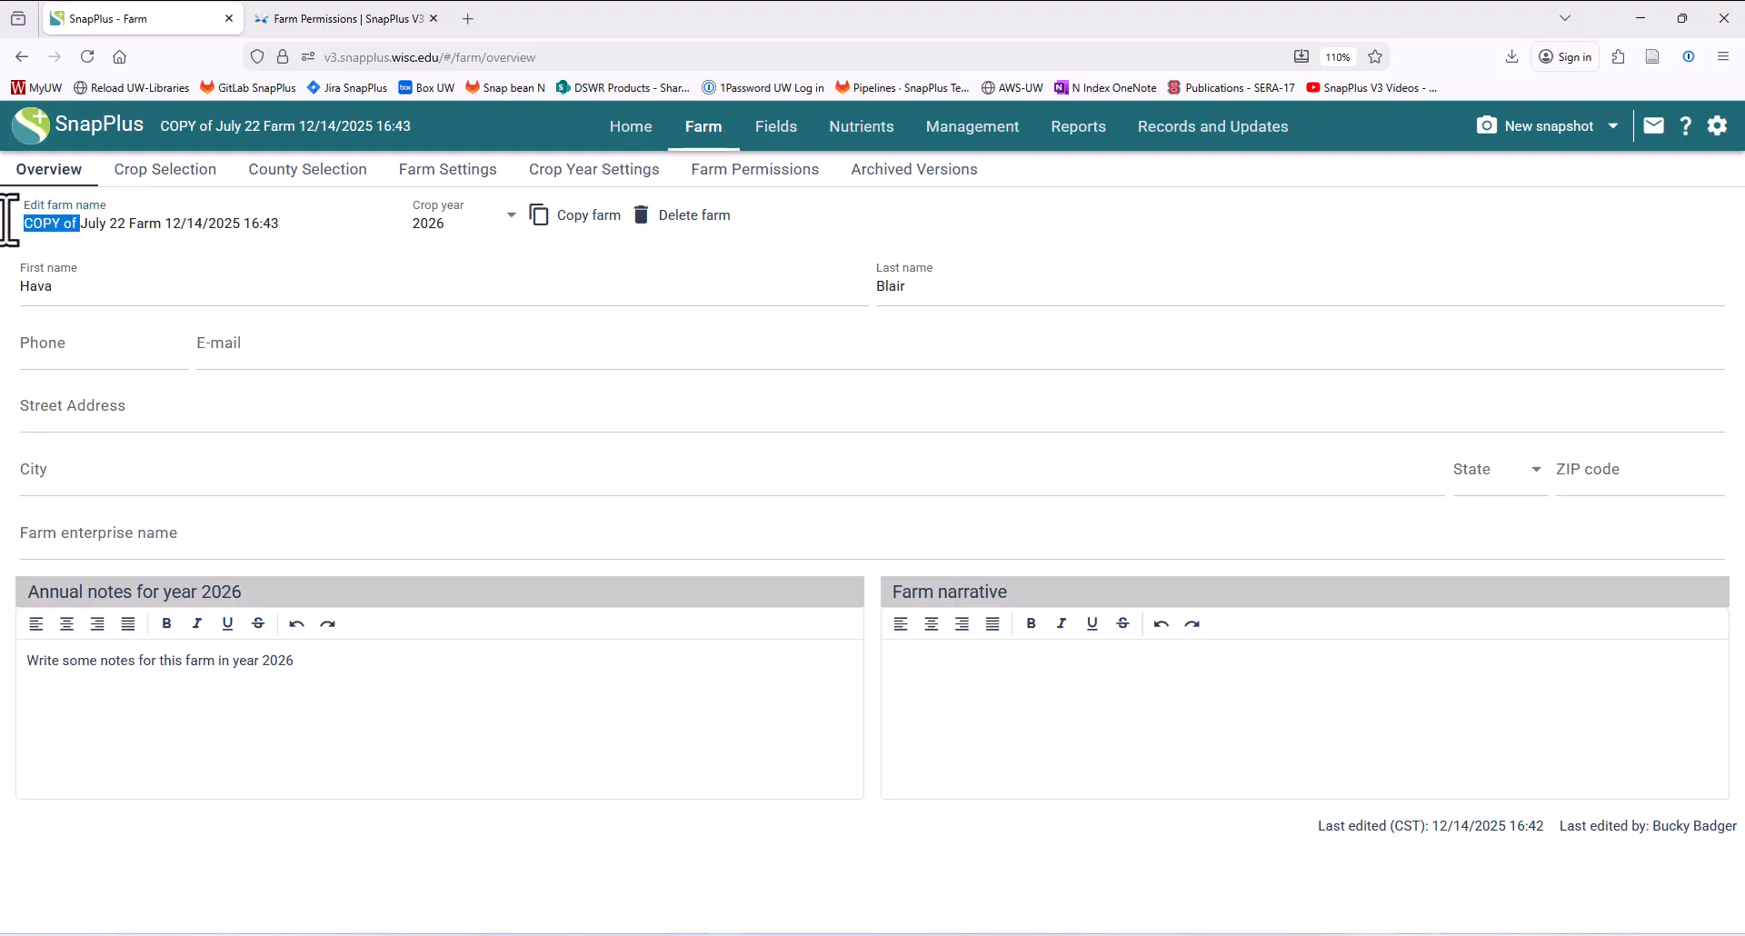
{"action": "key", "text": "BackSpace"}
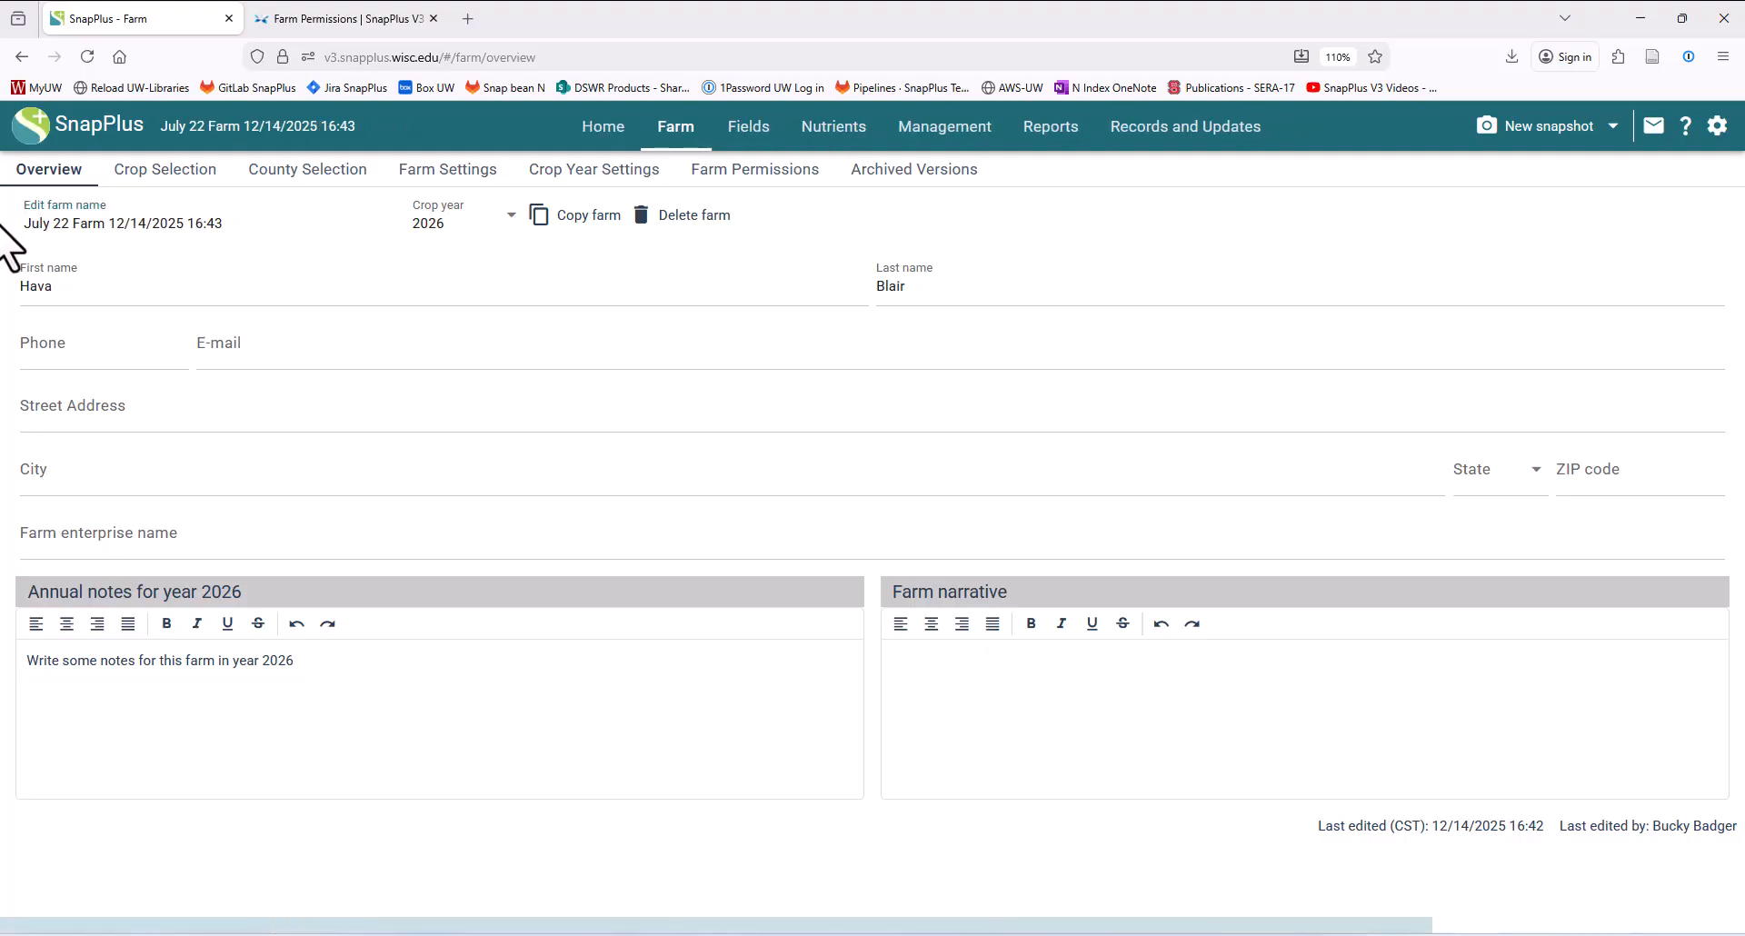
- Reopen the original July 22 Farm and archive it under the name "My 2025 NMP"
{"action": "left_click", "coordinate": [602, 136]}
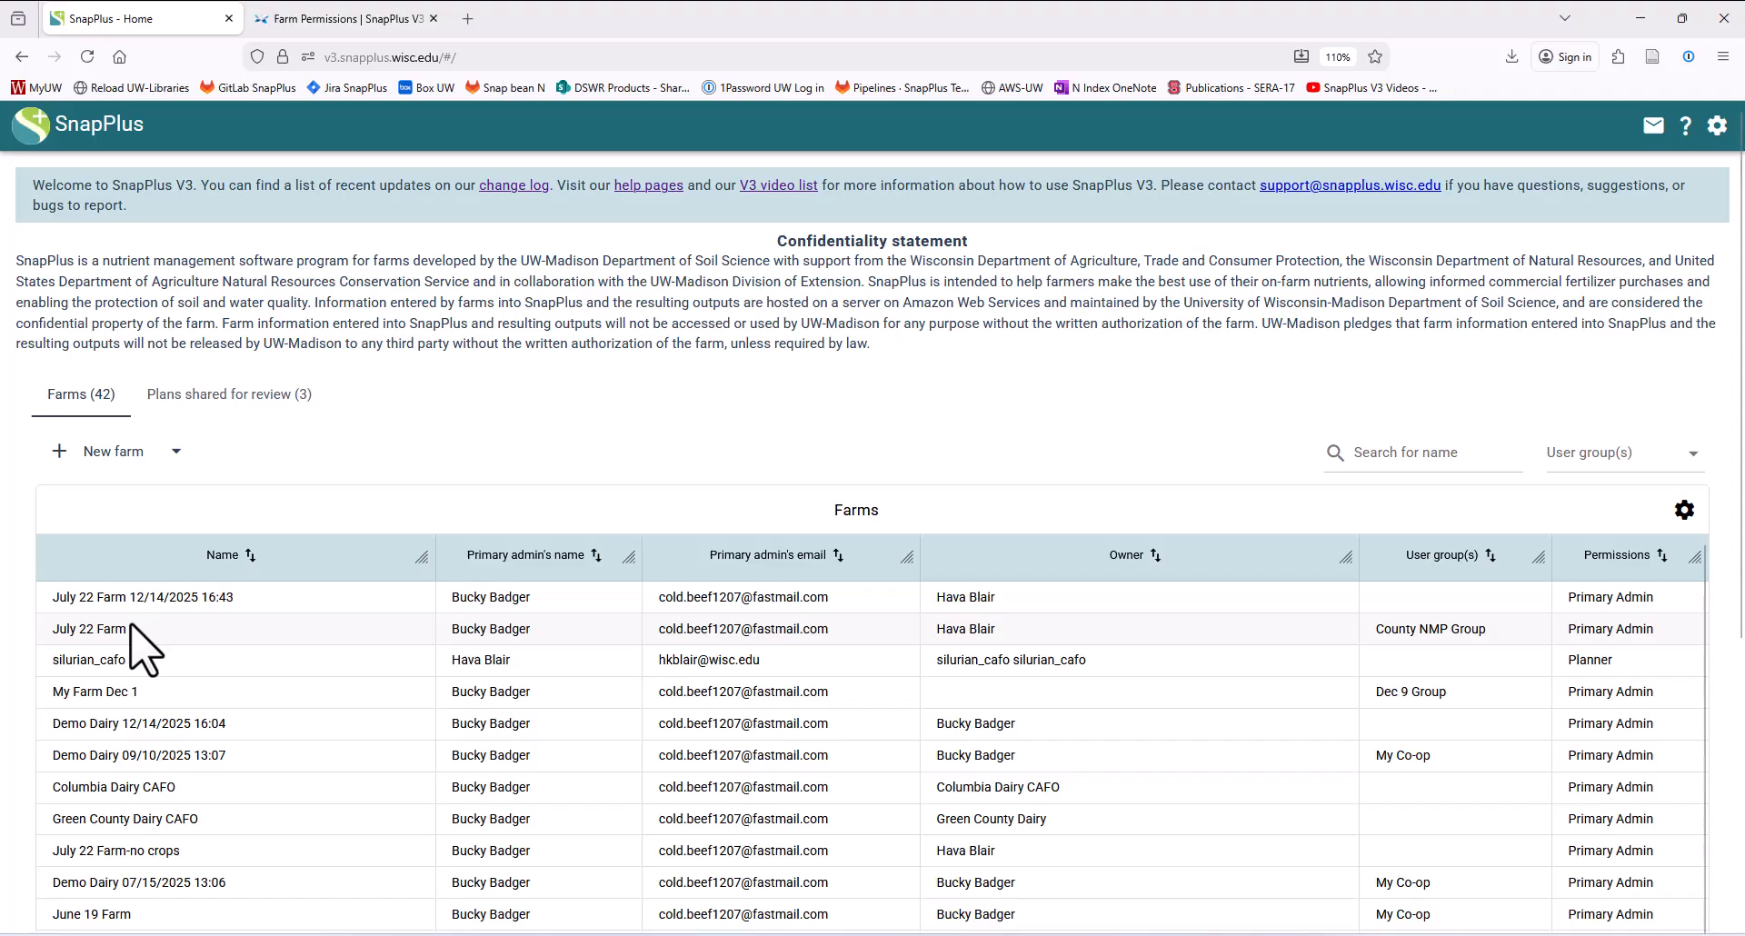
{"action": "left_click", "coordinate": [127, 628]}
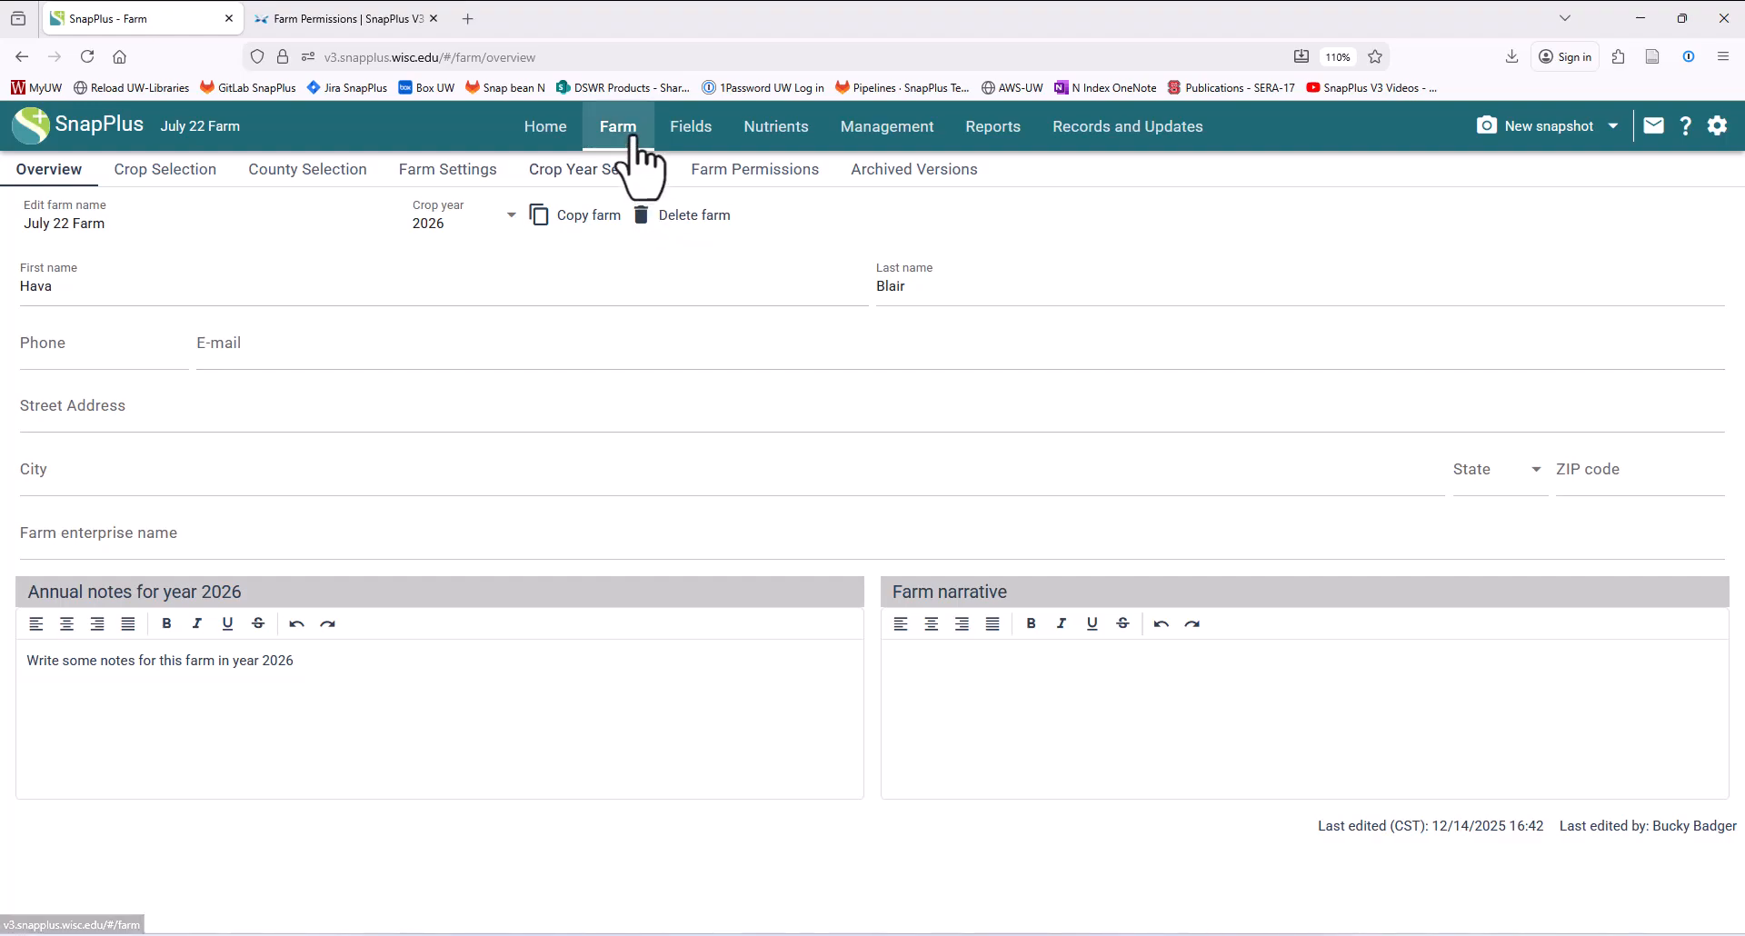
{"action": "left_click", "coordinate": [918, 177]}
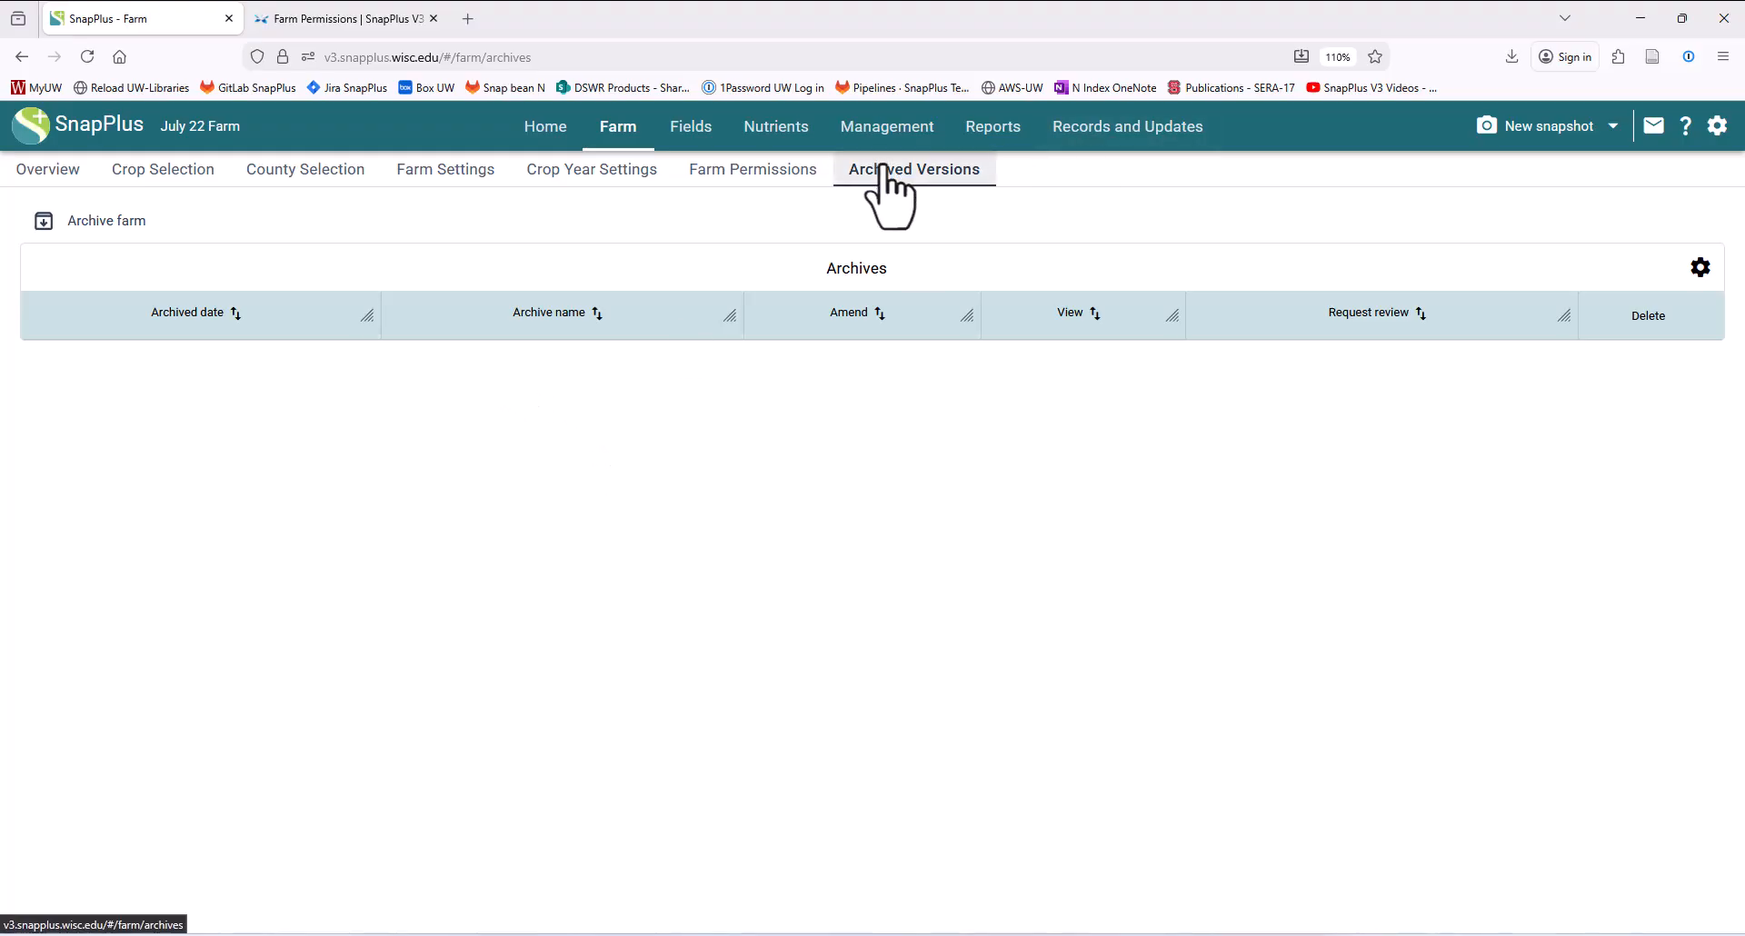
{"action": "left_click", "coordinate": [92, 223]}
{"action": "left_click", "coordinate": [900, 520]}
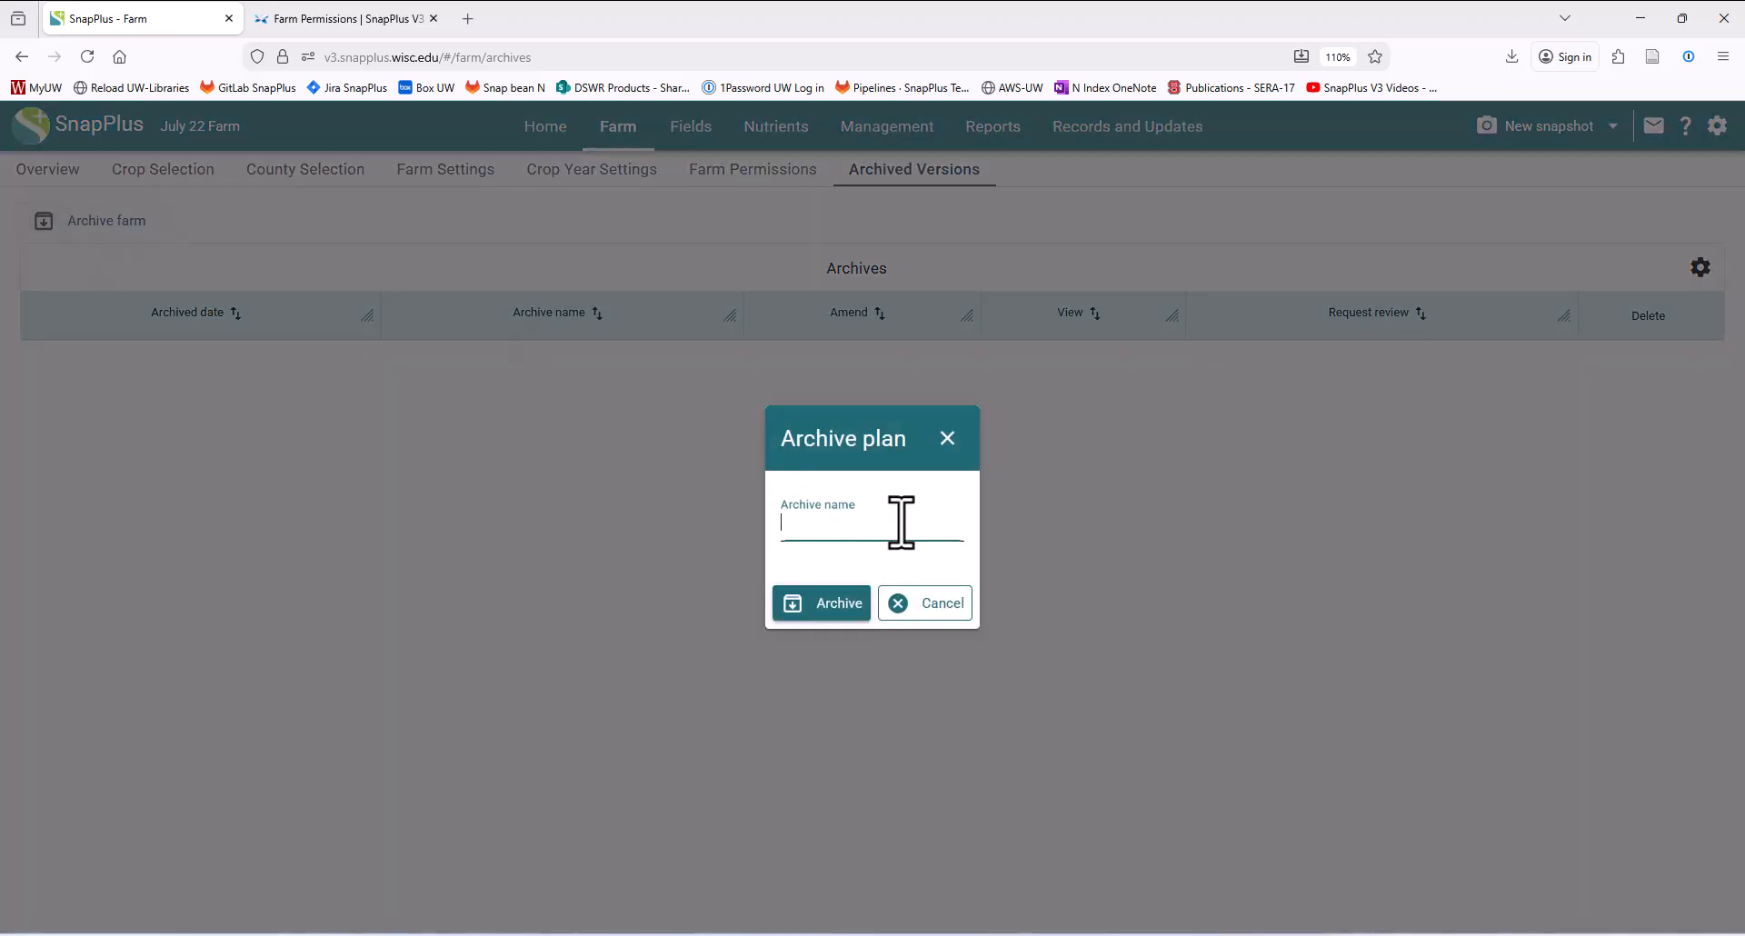
{"action": "type", "text": "My "}
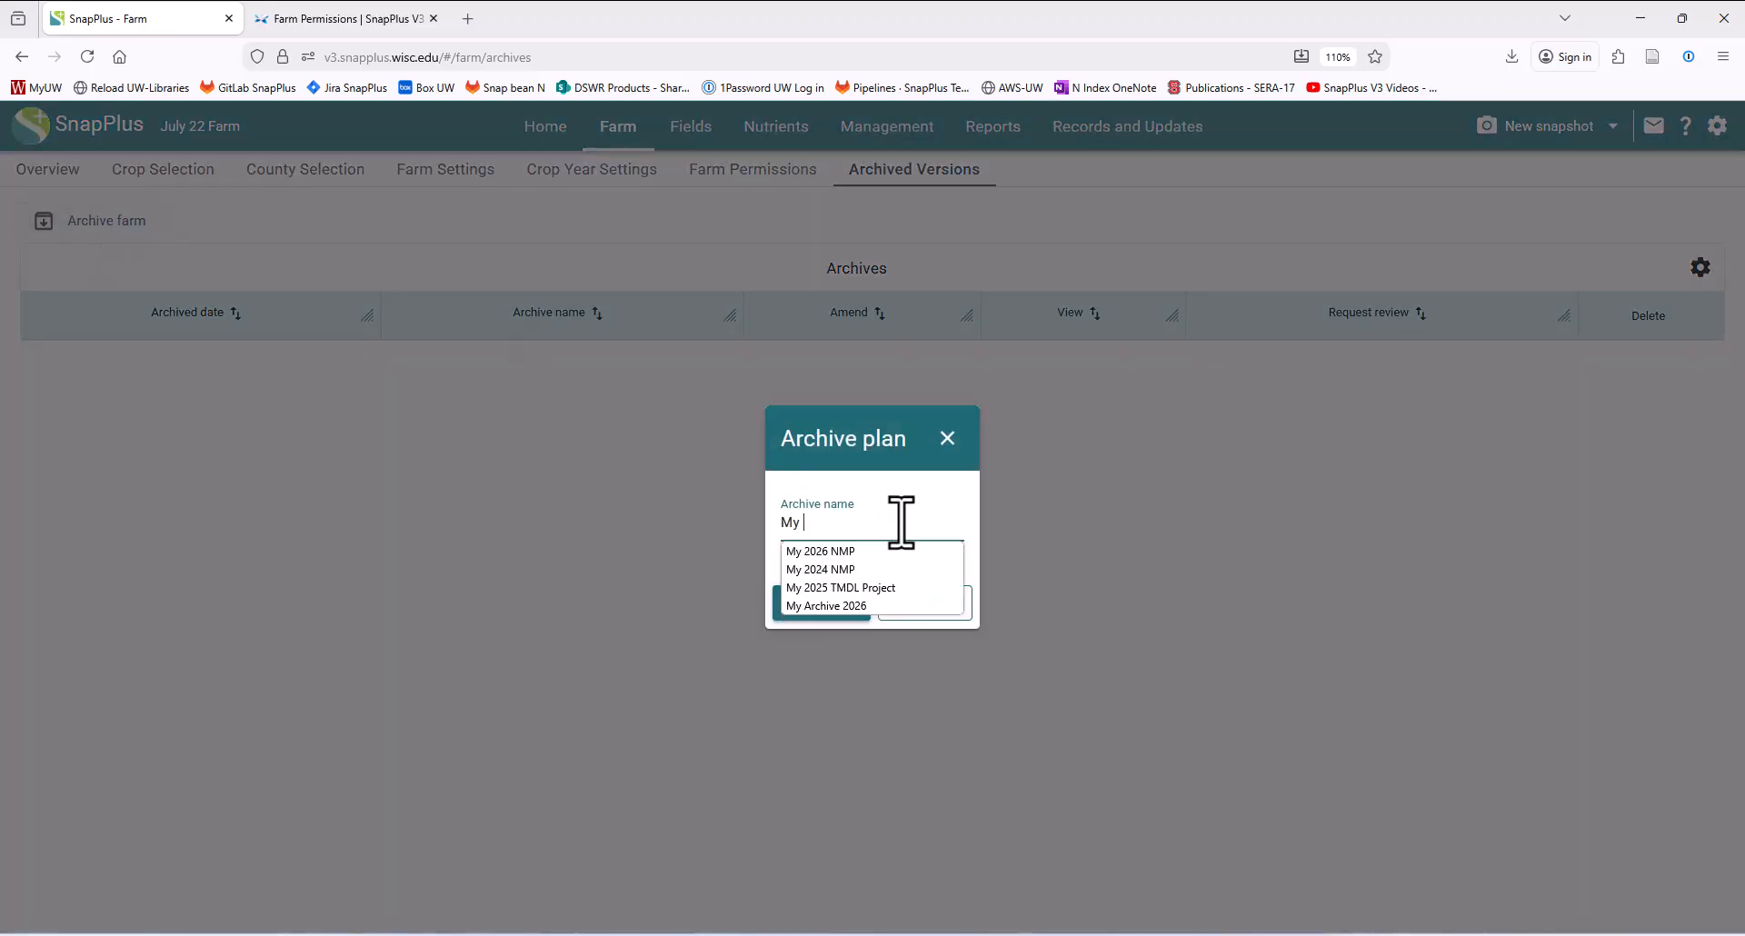
{"action": "type", "text": "2025 NMP"}
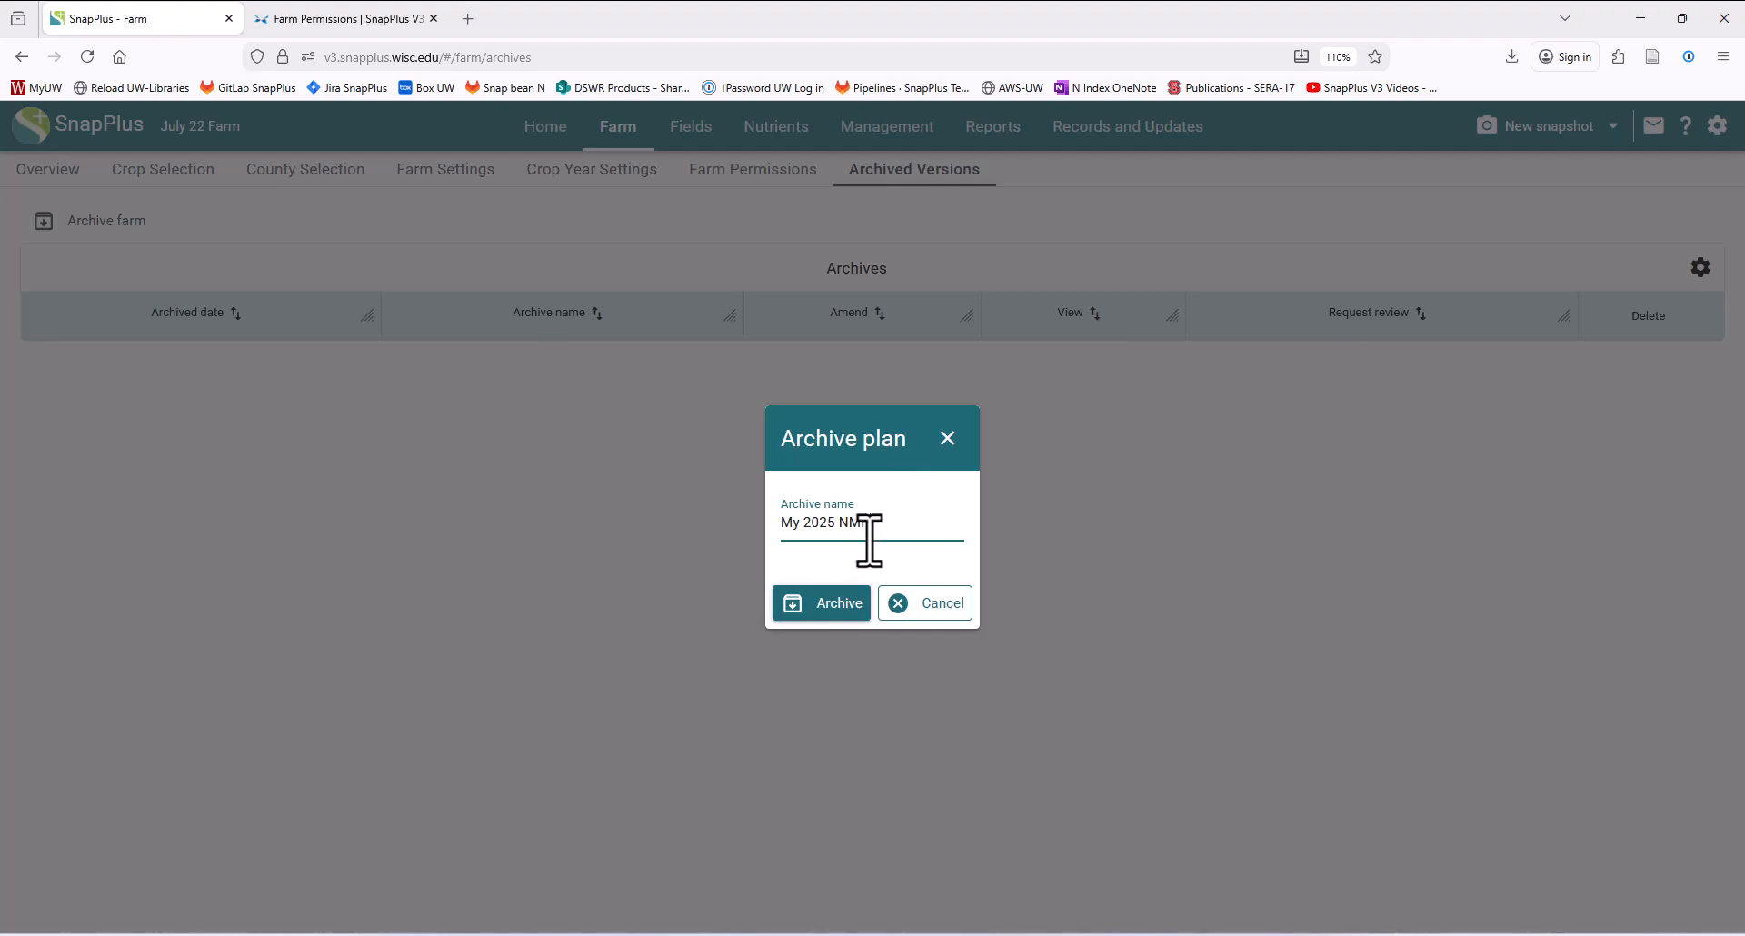
{"action": "left_click", "coordinate": [805, 602]}
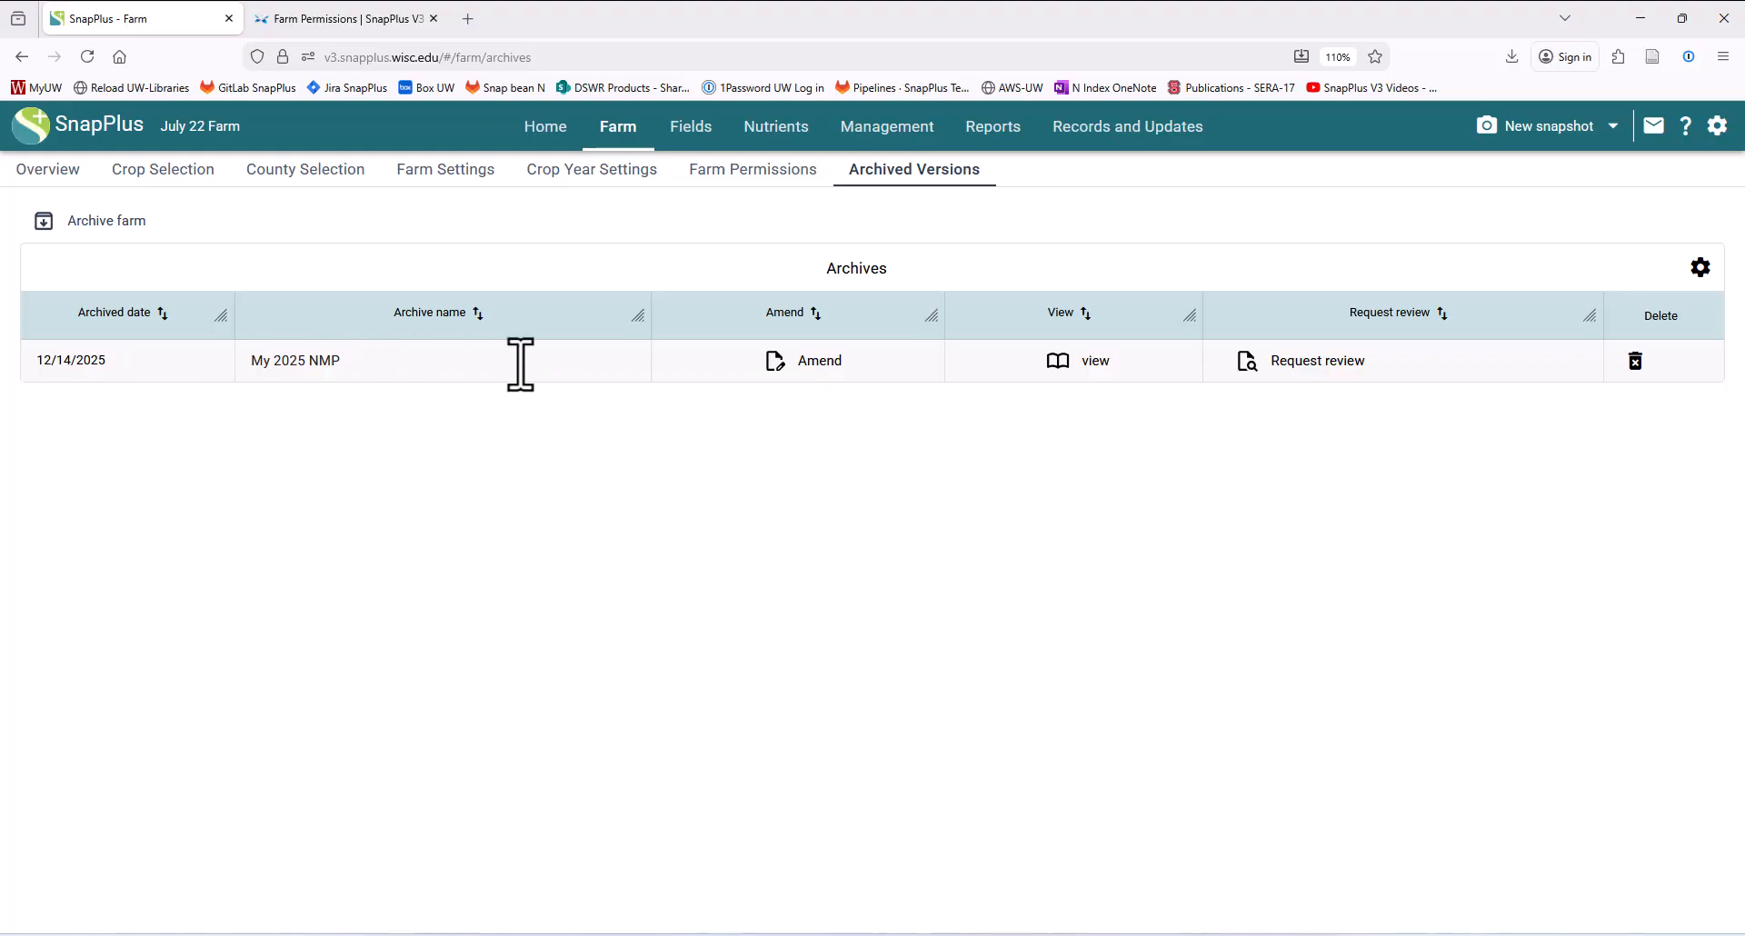
- View the archived My 2025 NMP plan's nutrient and management pages, then return to the archives
{"action": "left_click", "coordinate": [1078, 363]}
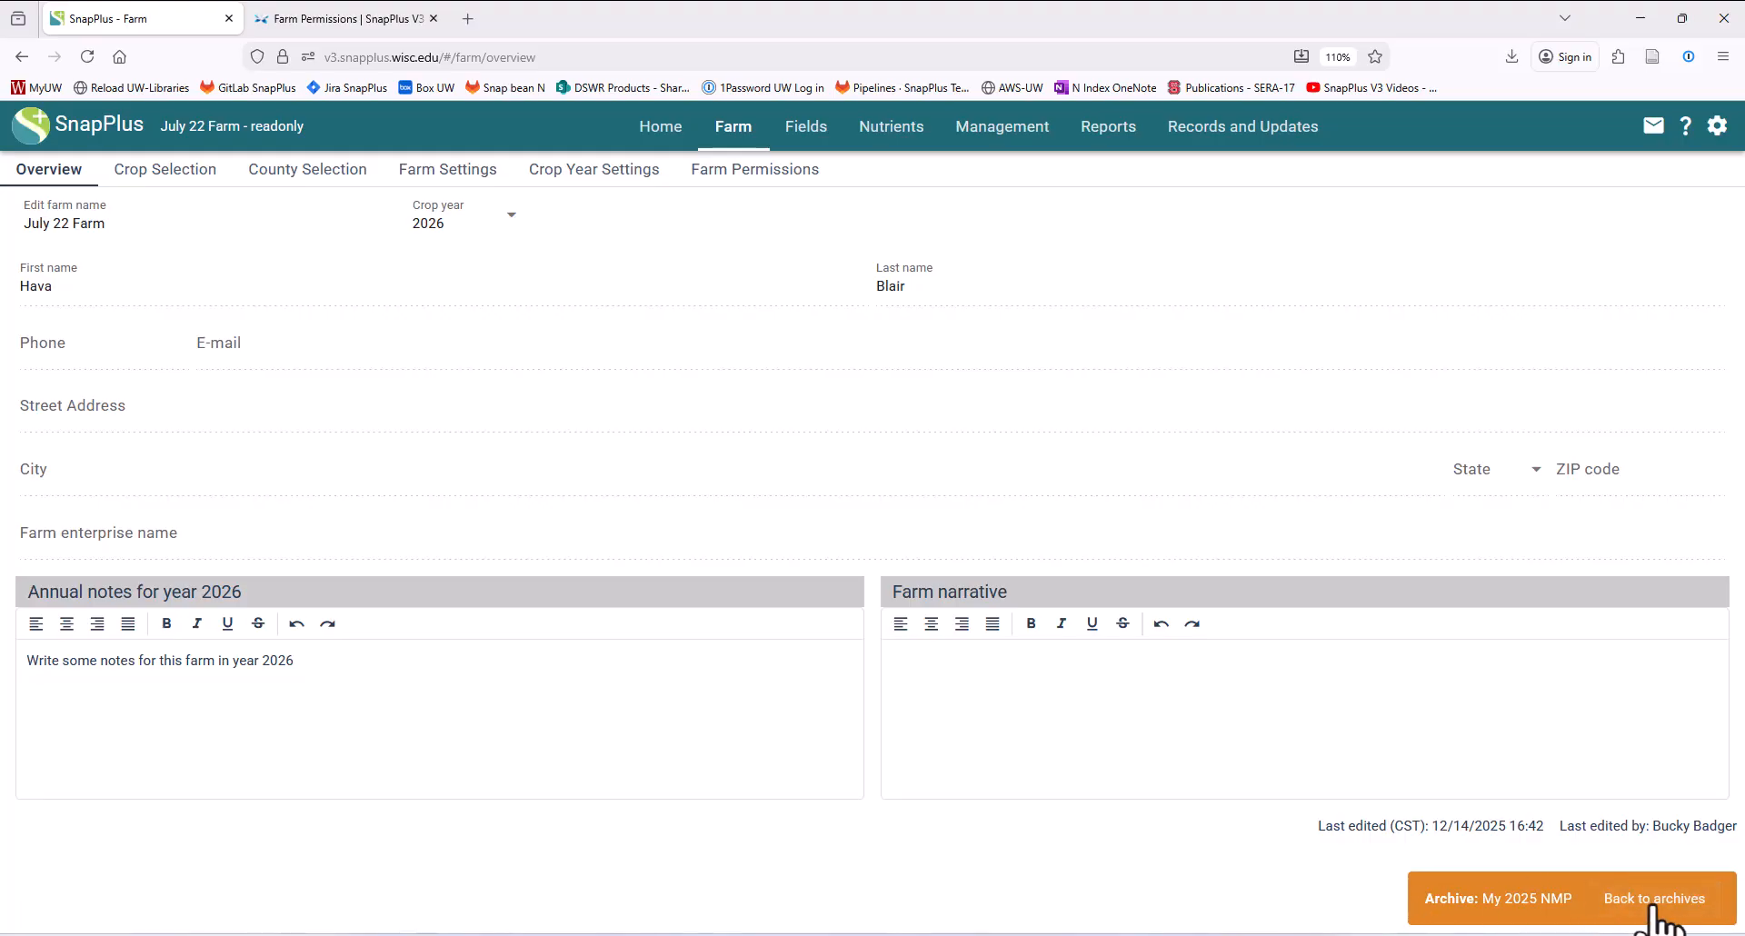
{"action": "left_click", "coordinate": [892, 132]}
{"action": "left_click", "coordinate": [995, 132]}
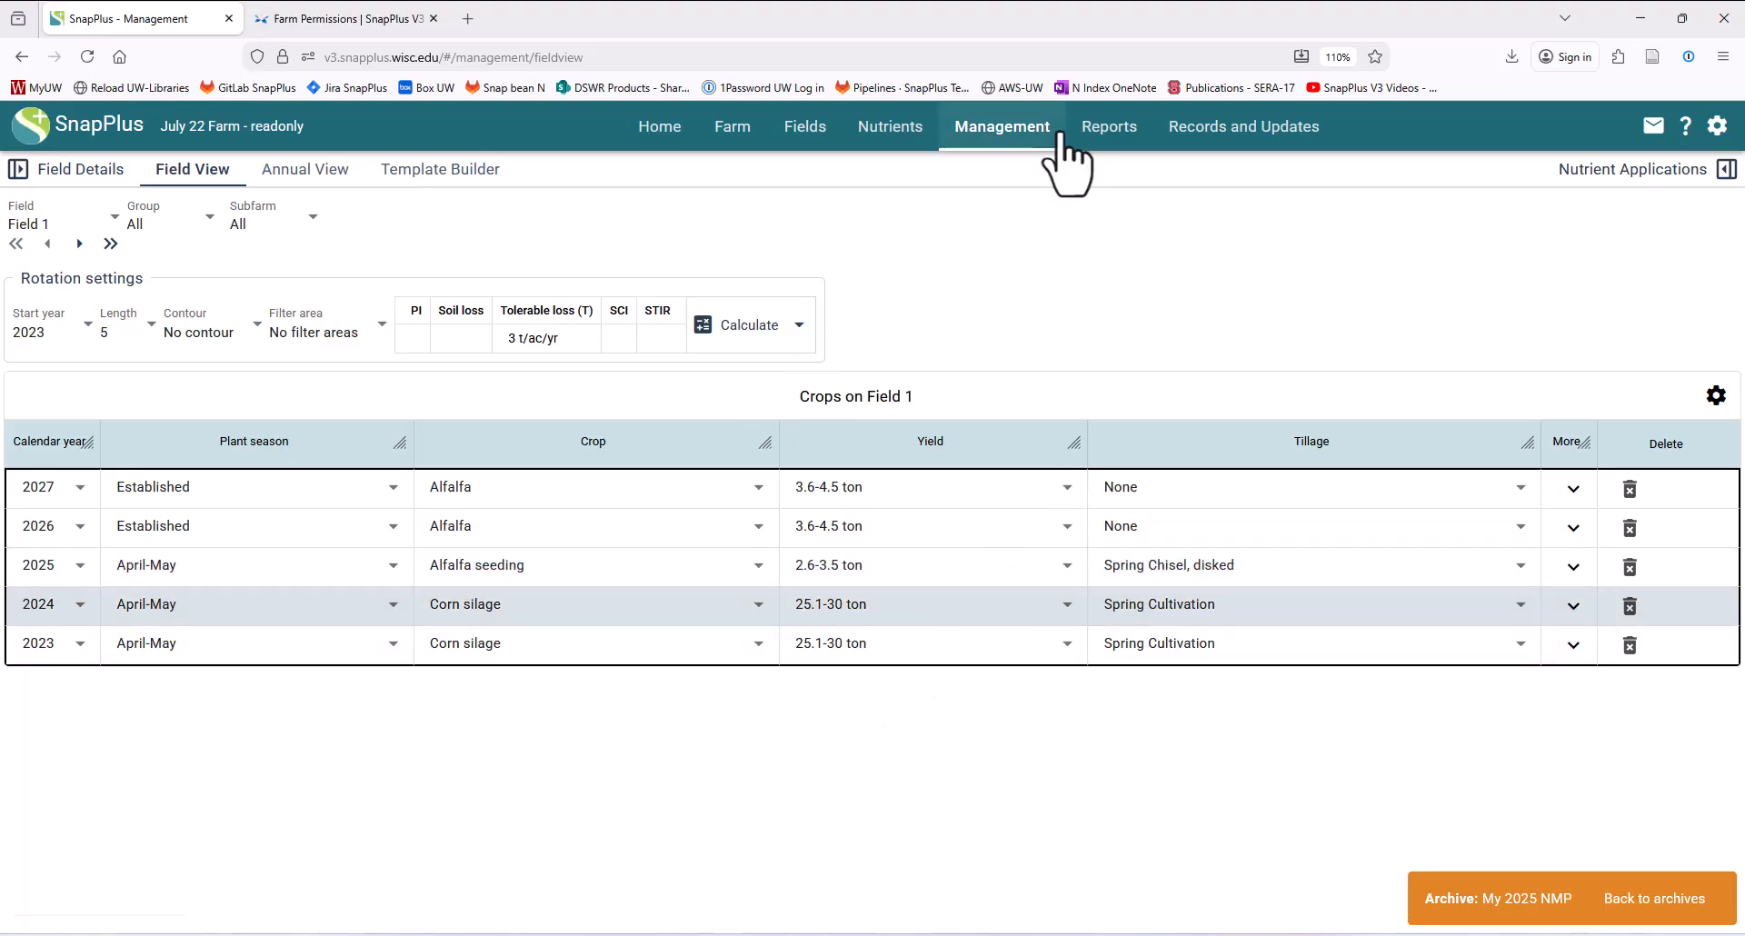
{"action": "left_click", "coordinate": [1651, 918]}
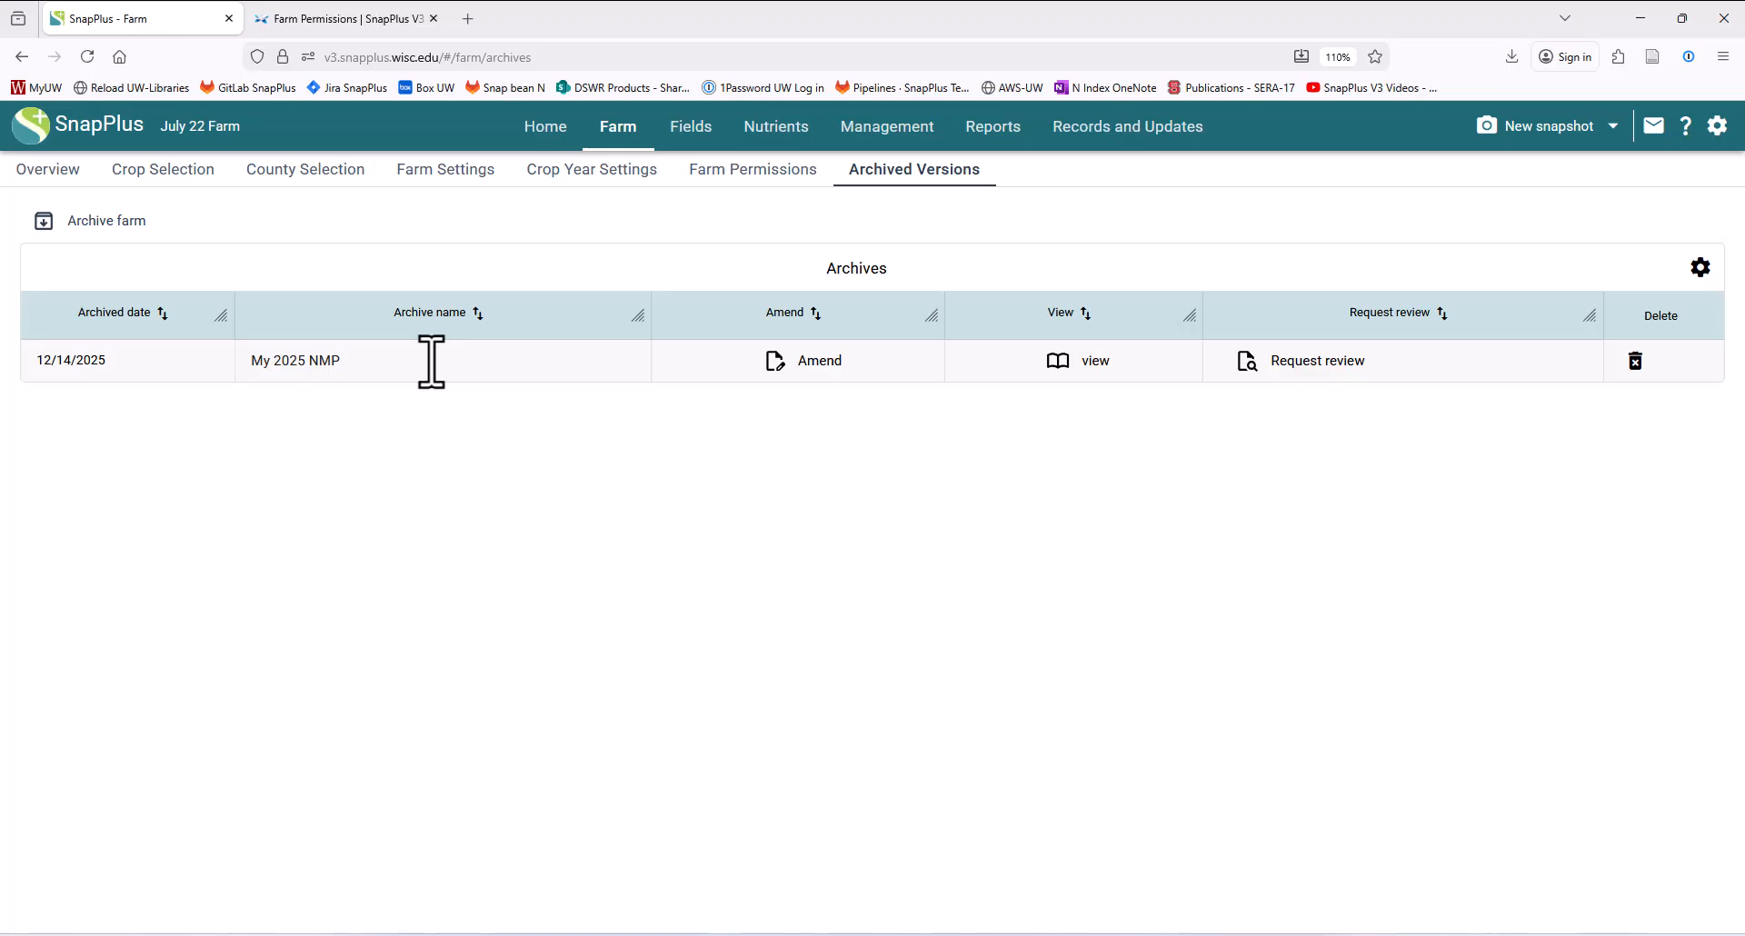
- Amend the My 2025 NMP archive with the farm narrative "These are my changes" and finalize the amendment
{"action": "left_click", "coordinate": [812, 368]}
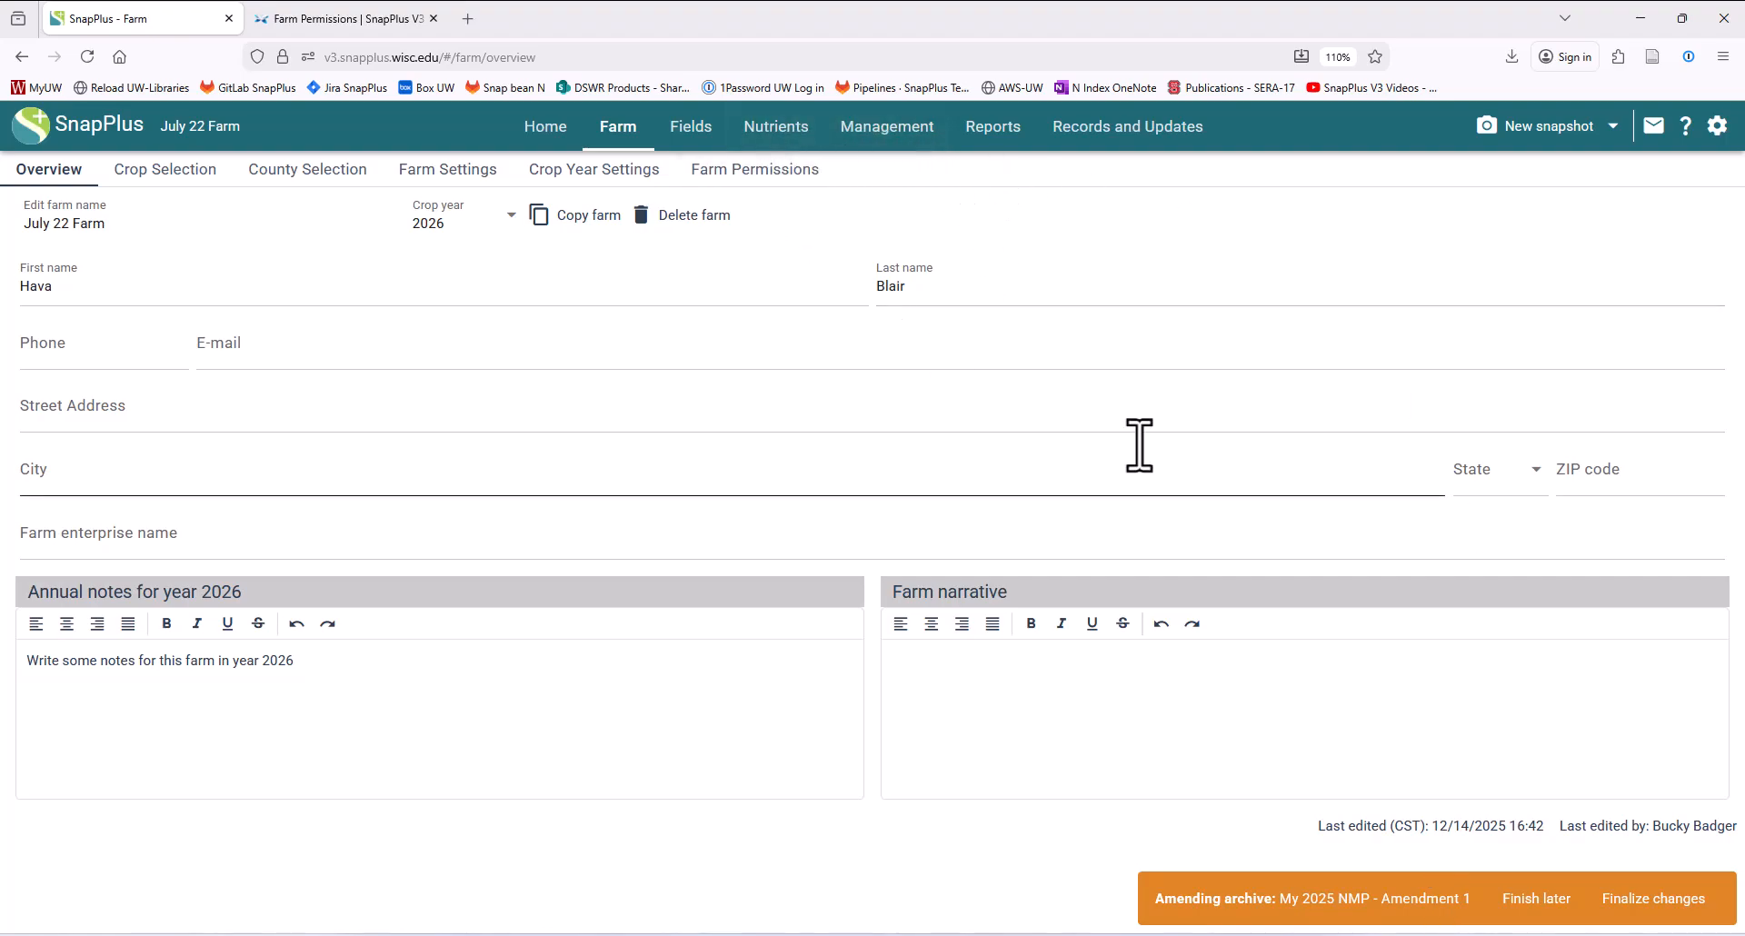
{"action": "left_click", "coordinate": [1013, 672]}
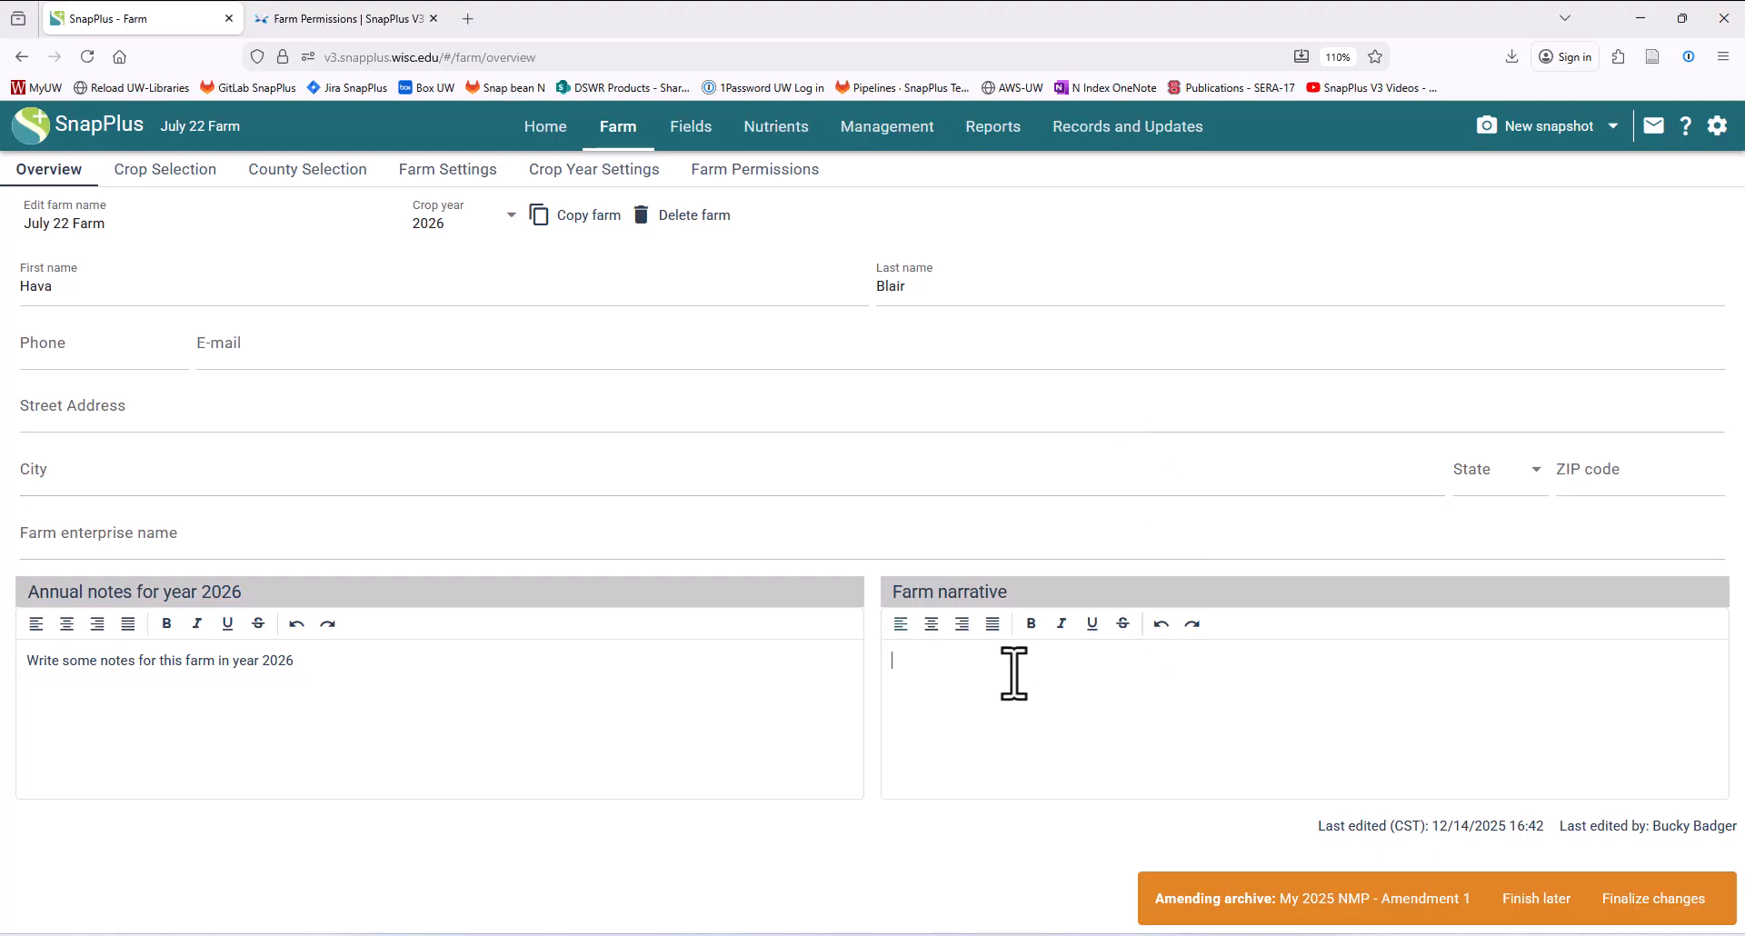
{"action": "type", "text": "These are my changes"}
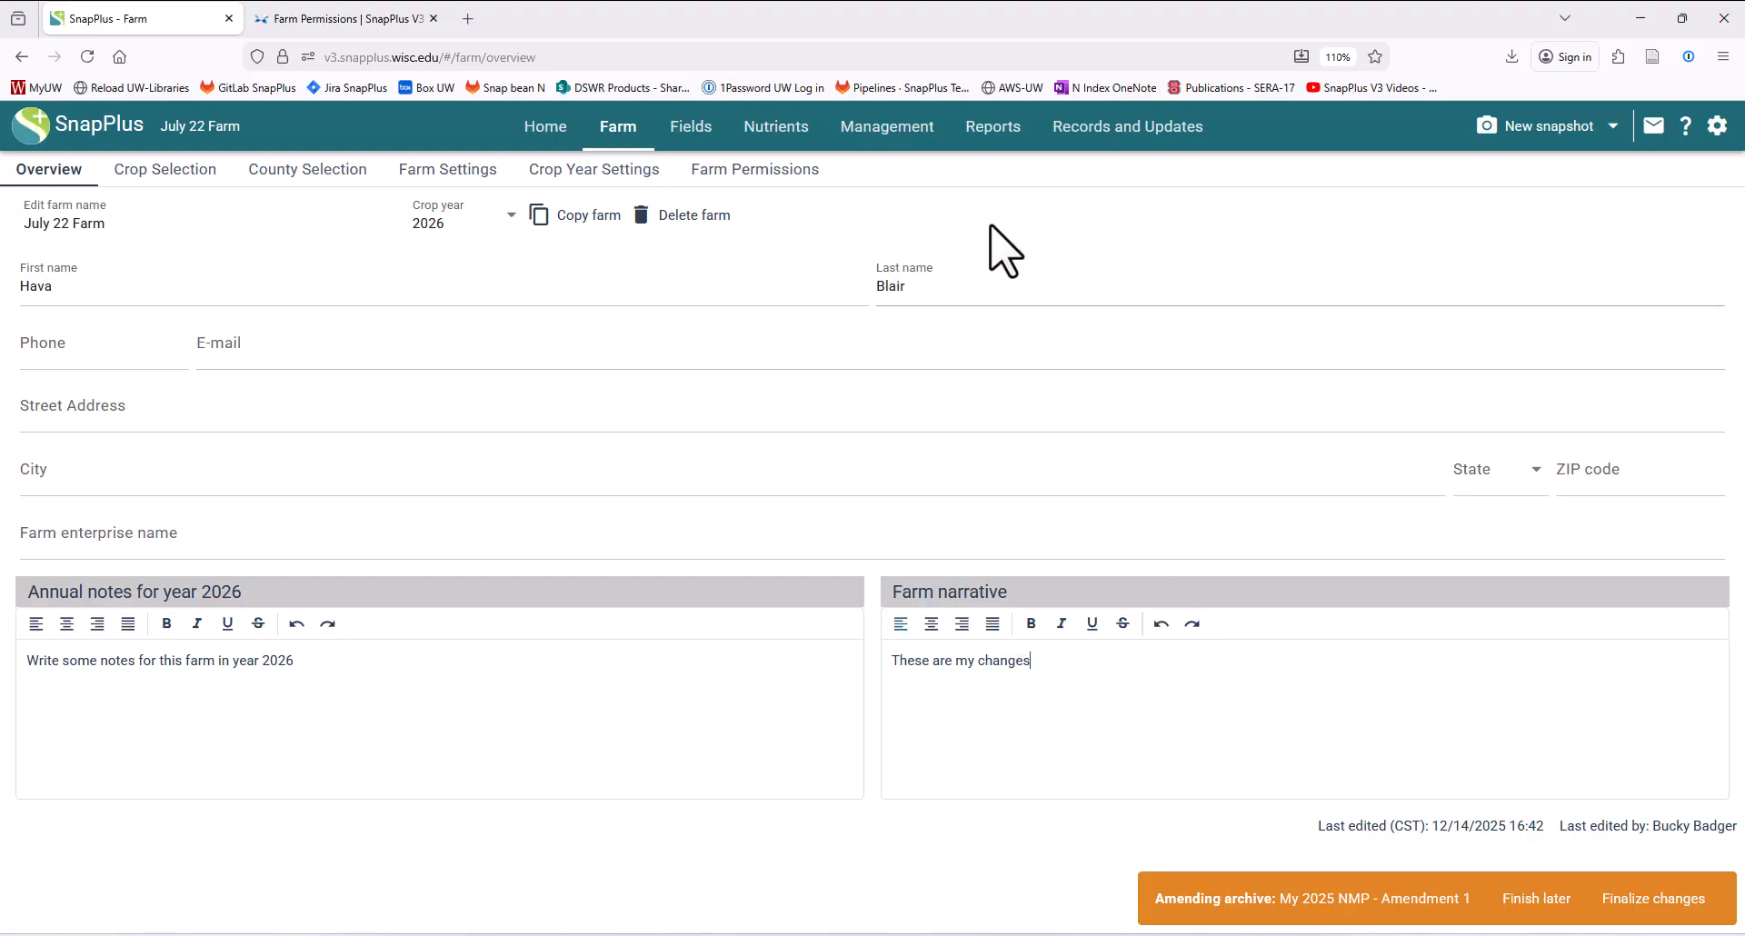
{"action": "left_click", "coordinate": [1638, 900]}
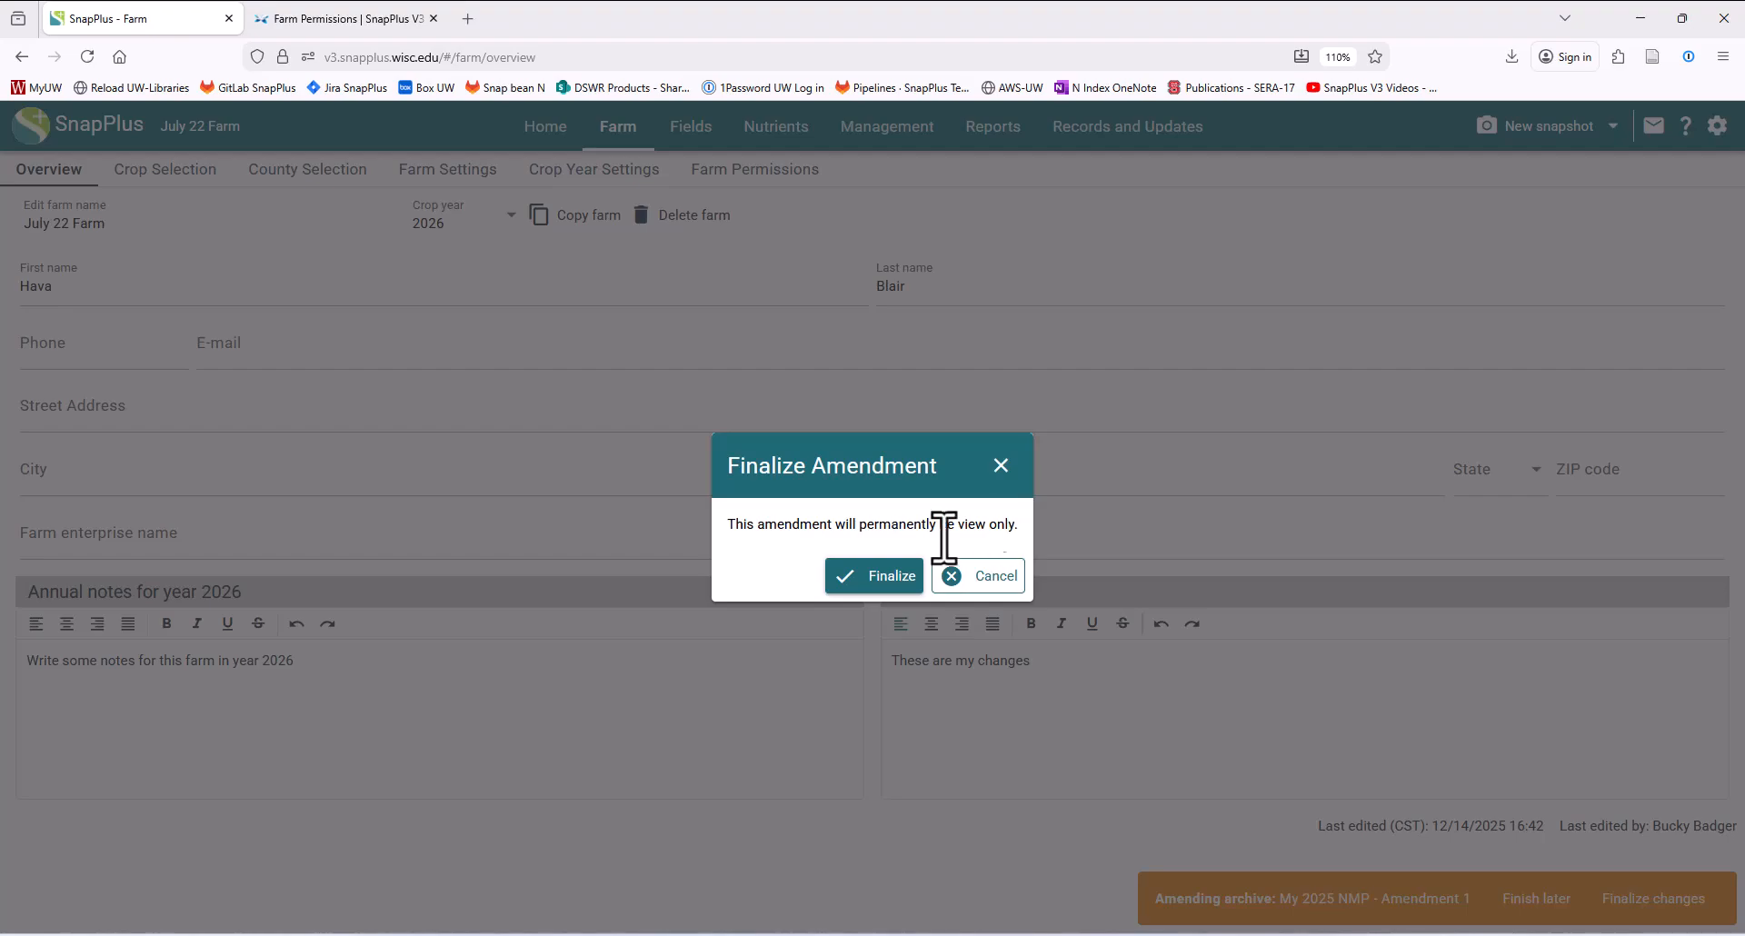
{"action": "left_click", "coordinate": [868, 578]}
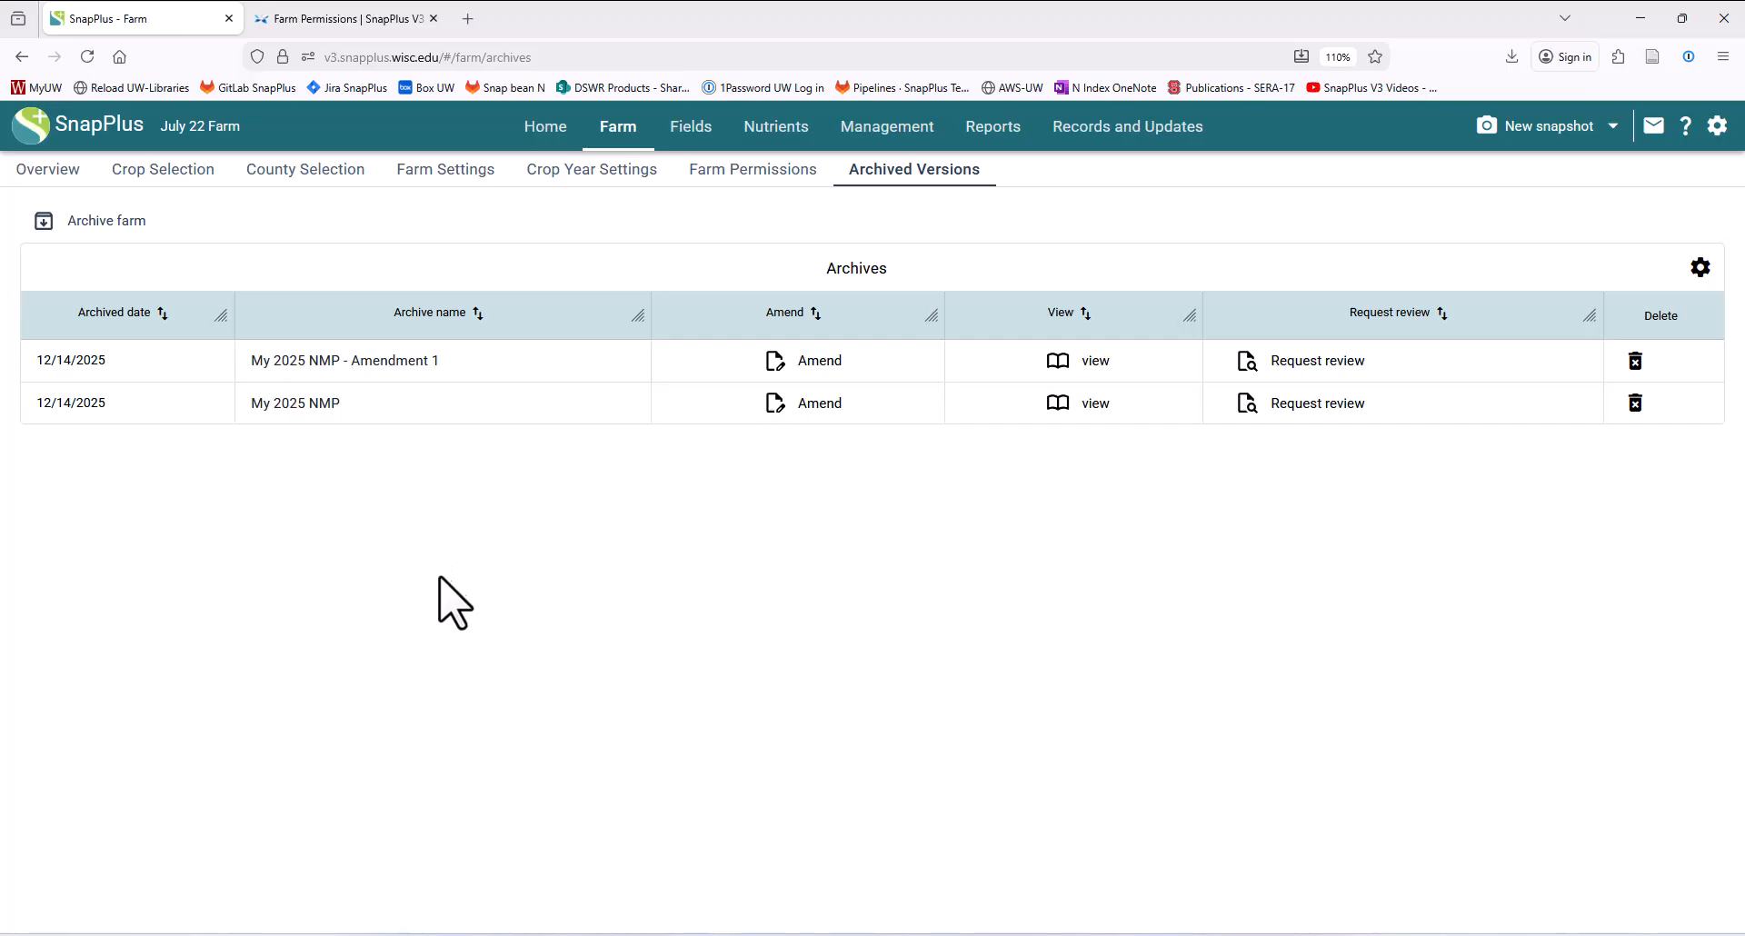
- Start a review request for the My 2025 NMP - Amendment 1 archive and choose County NMP Group as the user group
{"action": "left_click", "coordinate": [336, 401]}
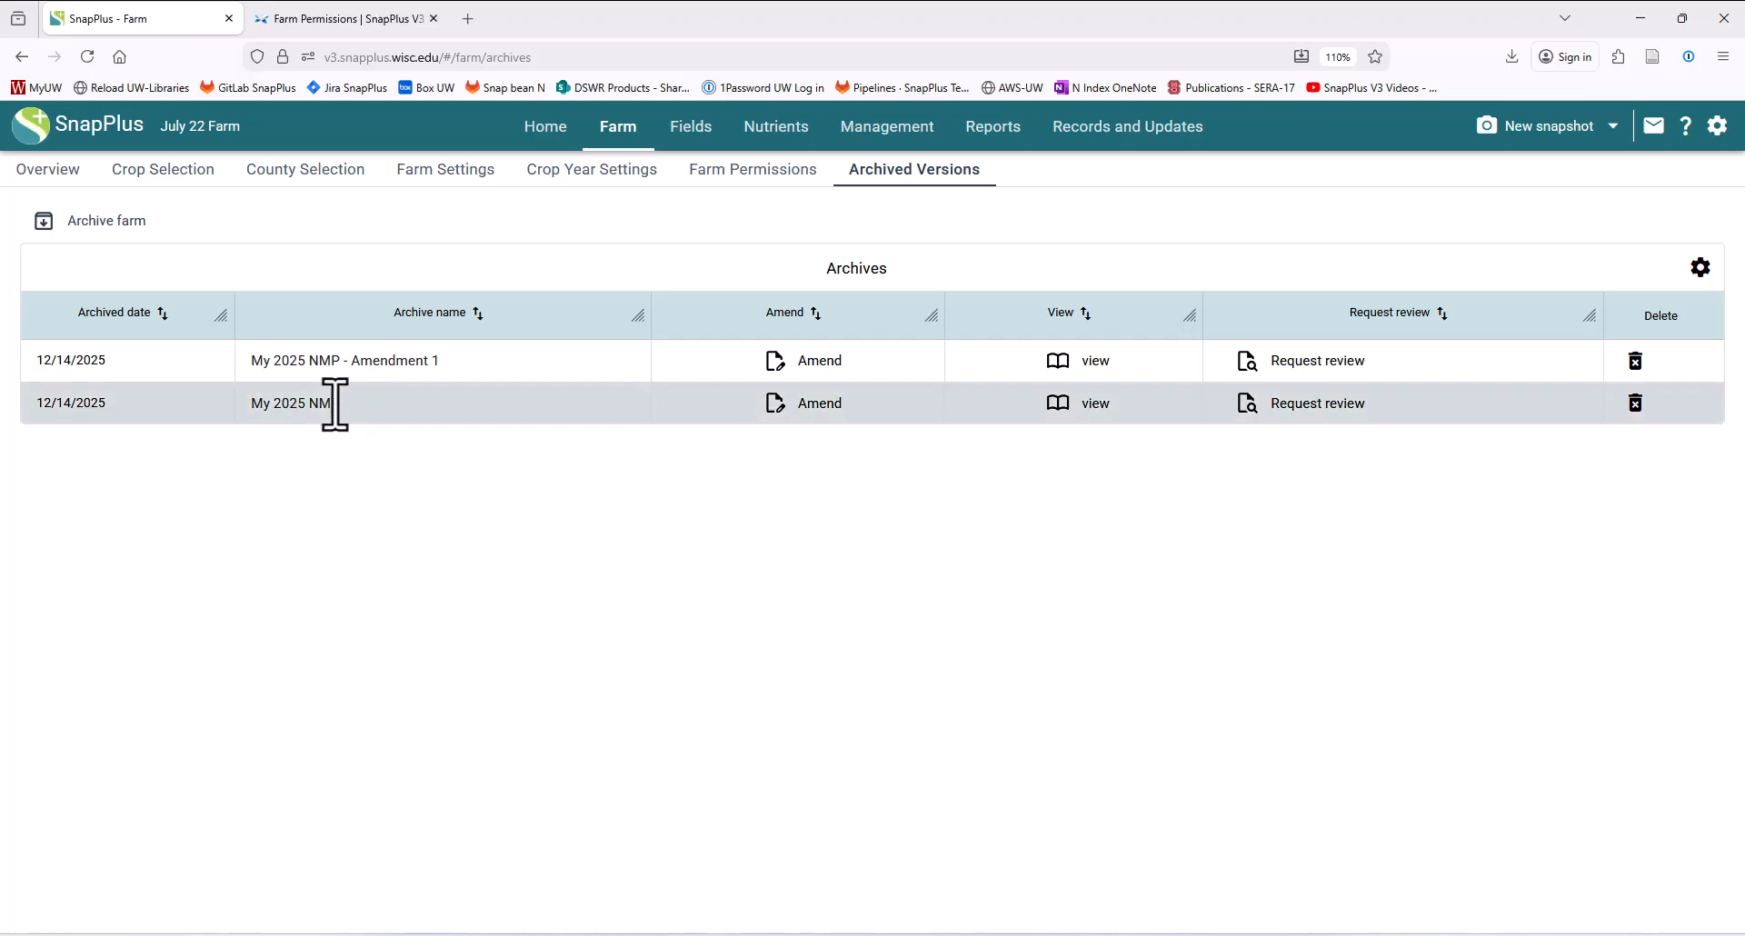
{"action": "left_click", "coordinate": [485, 364]}
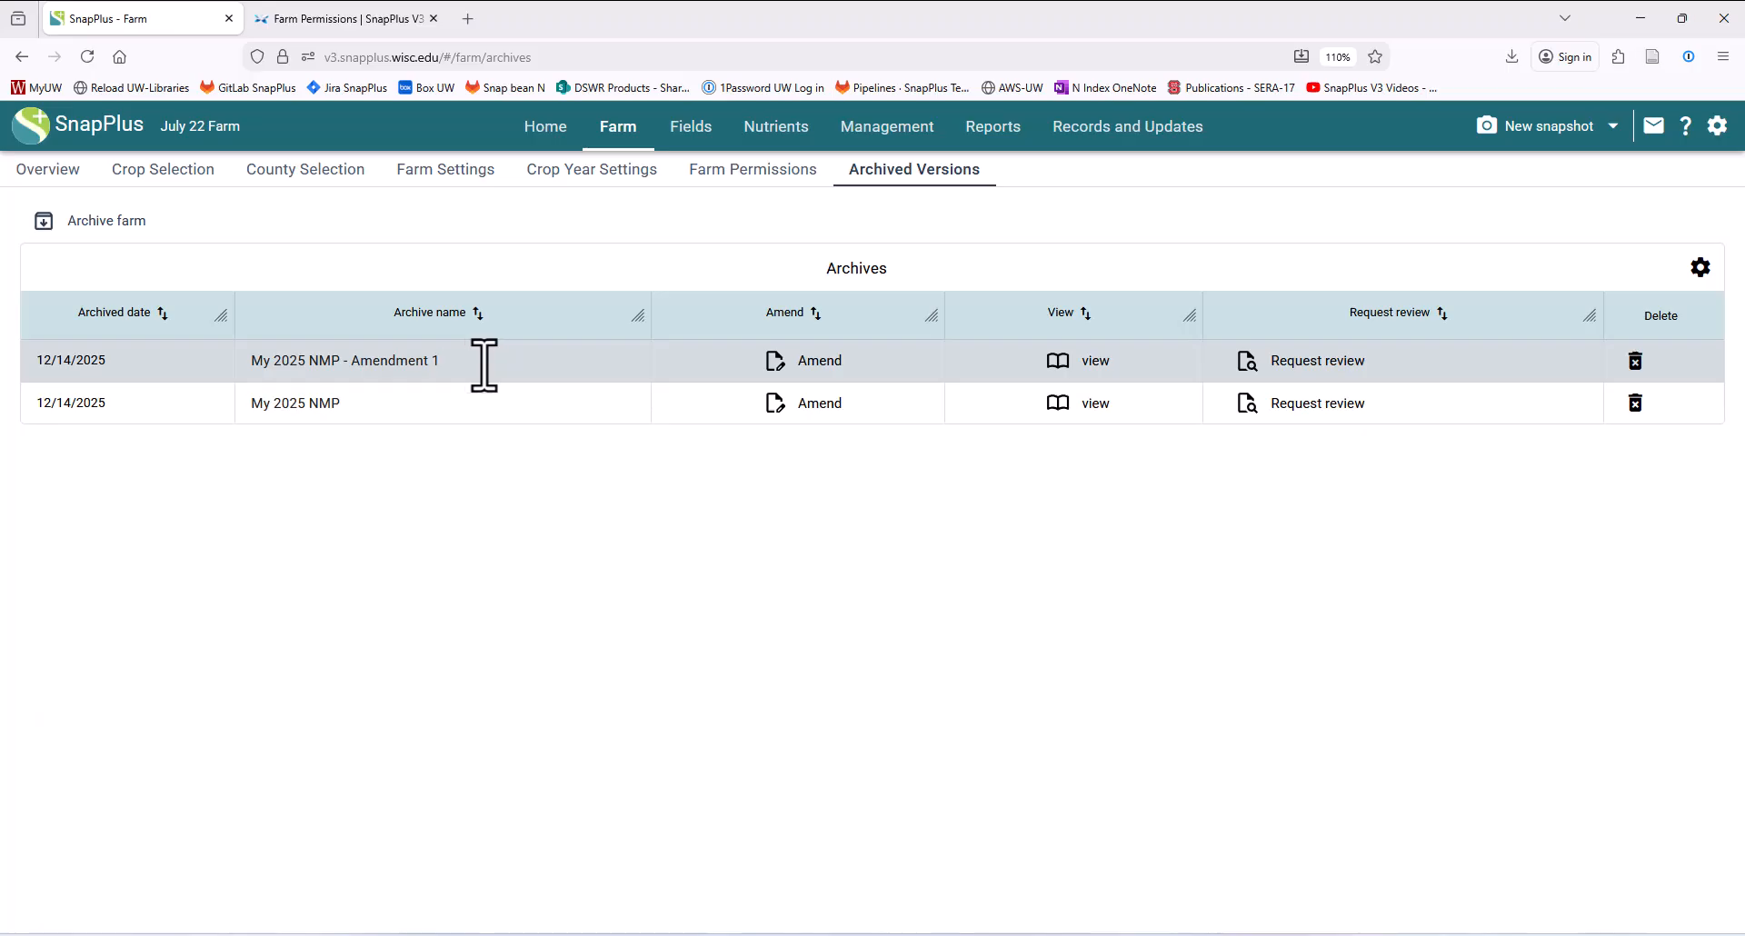
{"action": "left_click", "coordinate": [1346, 368]}
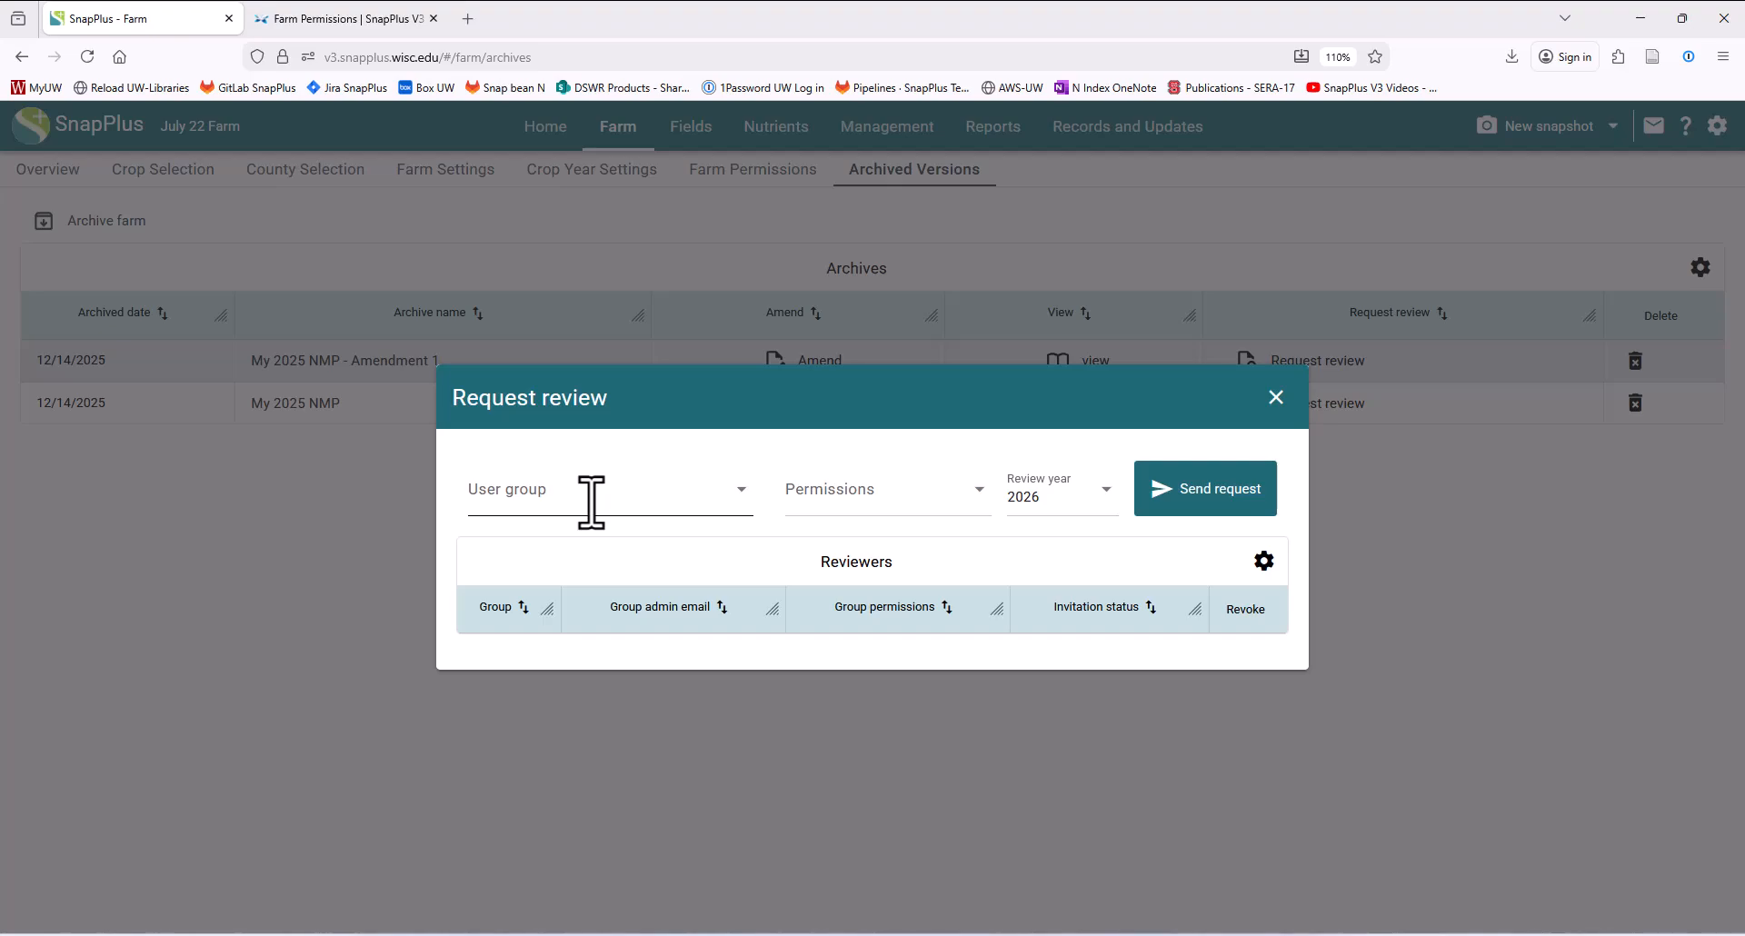
{"action": "left_click", "coordinate": [590, 501]}
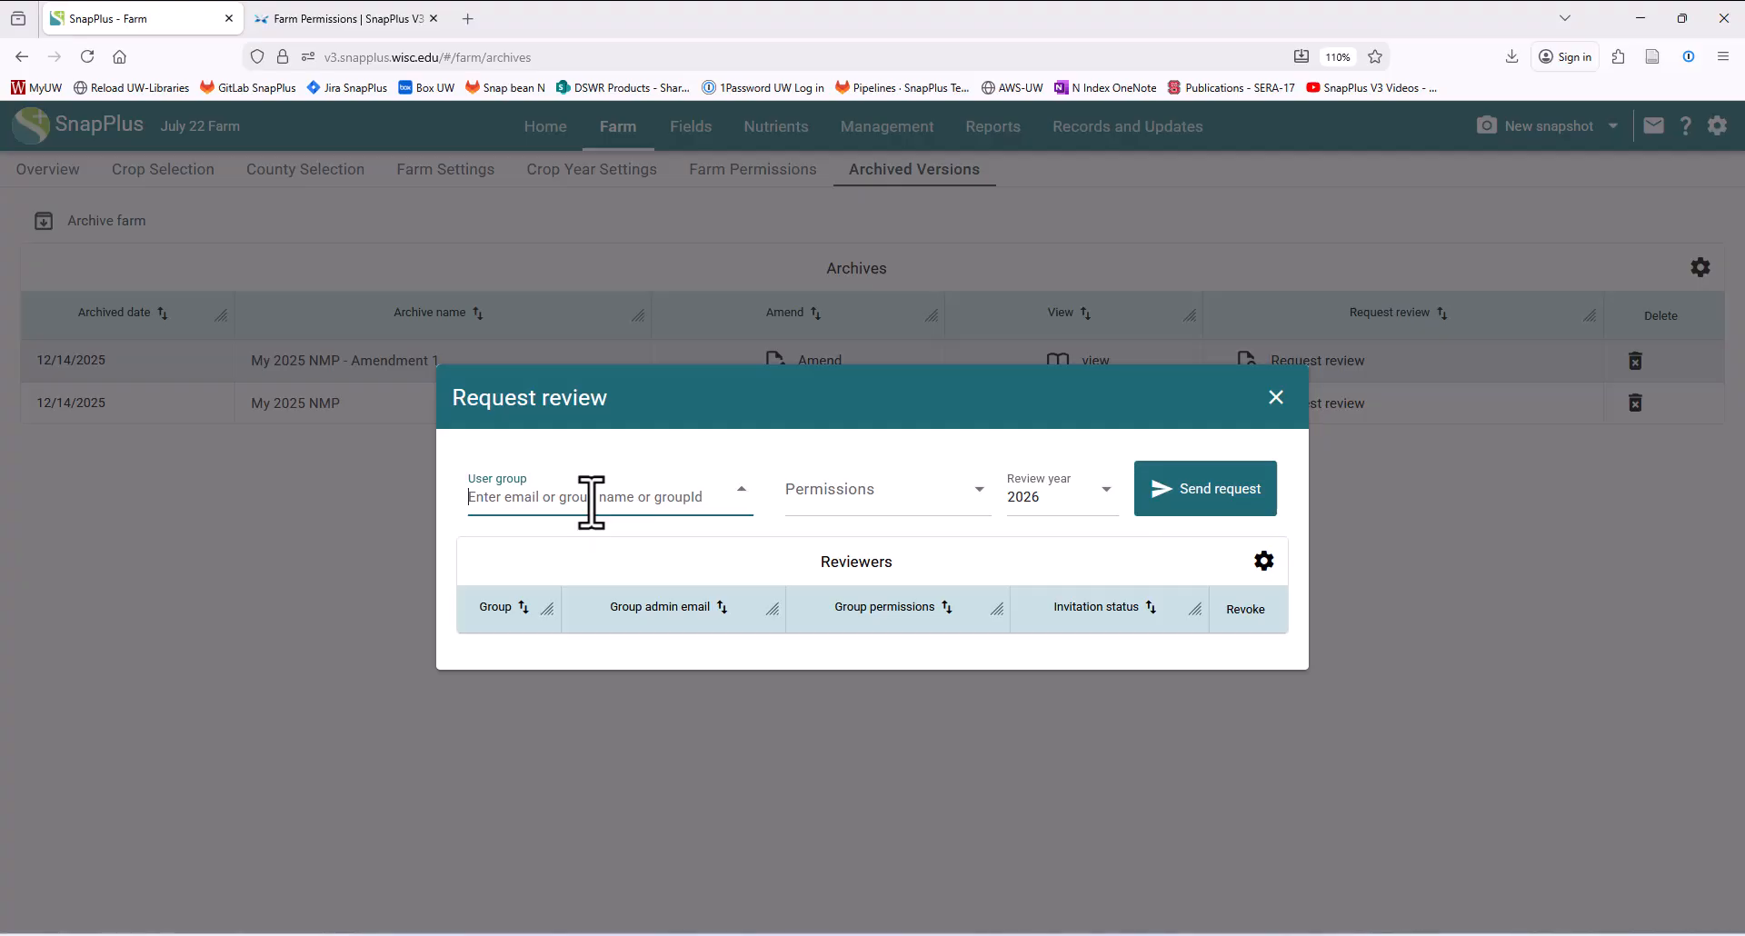
{"action": "type", "text": "County NMP"}
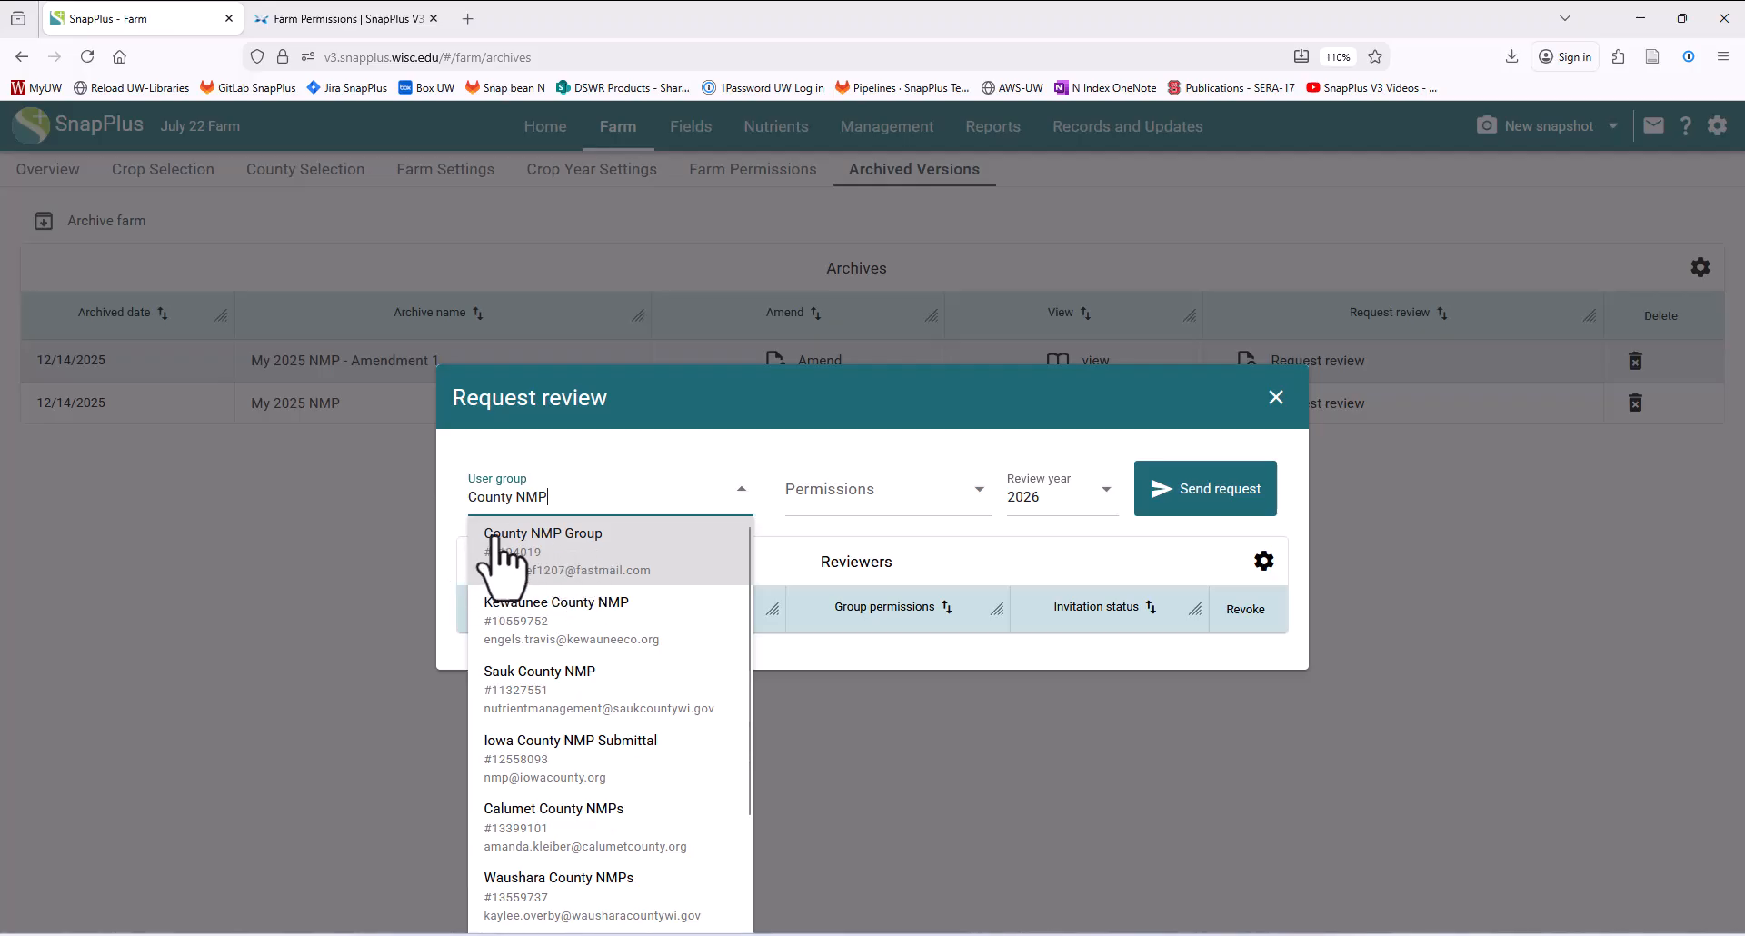
{"action": "left_click", "coordinate": [557, 550]}
- Send the review request with Read only permissions and review year 2025, then close the request
{"action": "left_click", "coordinate": [888, 511]}
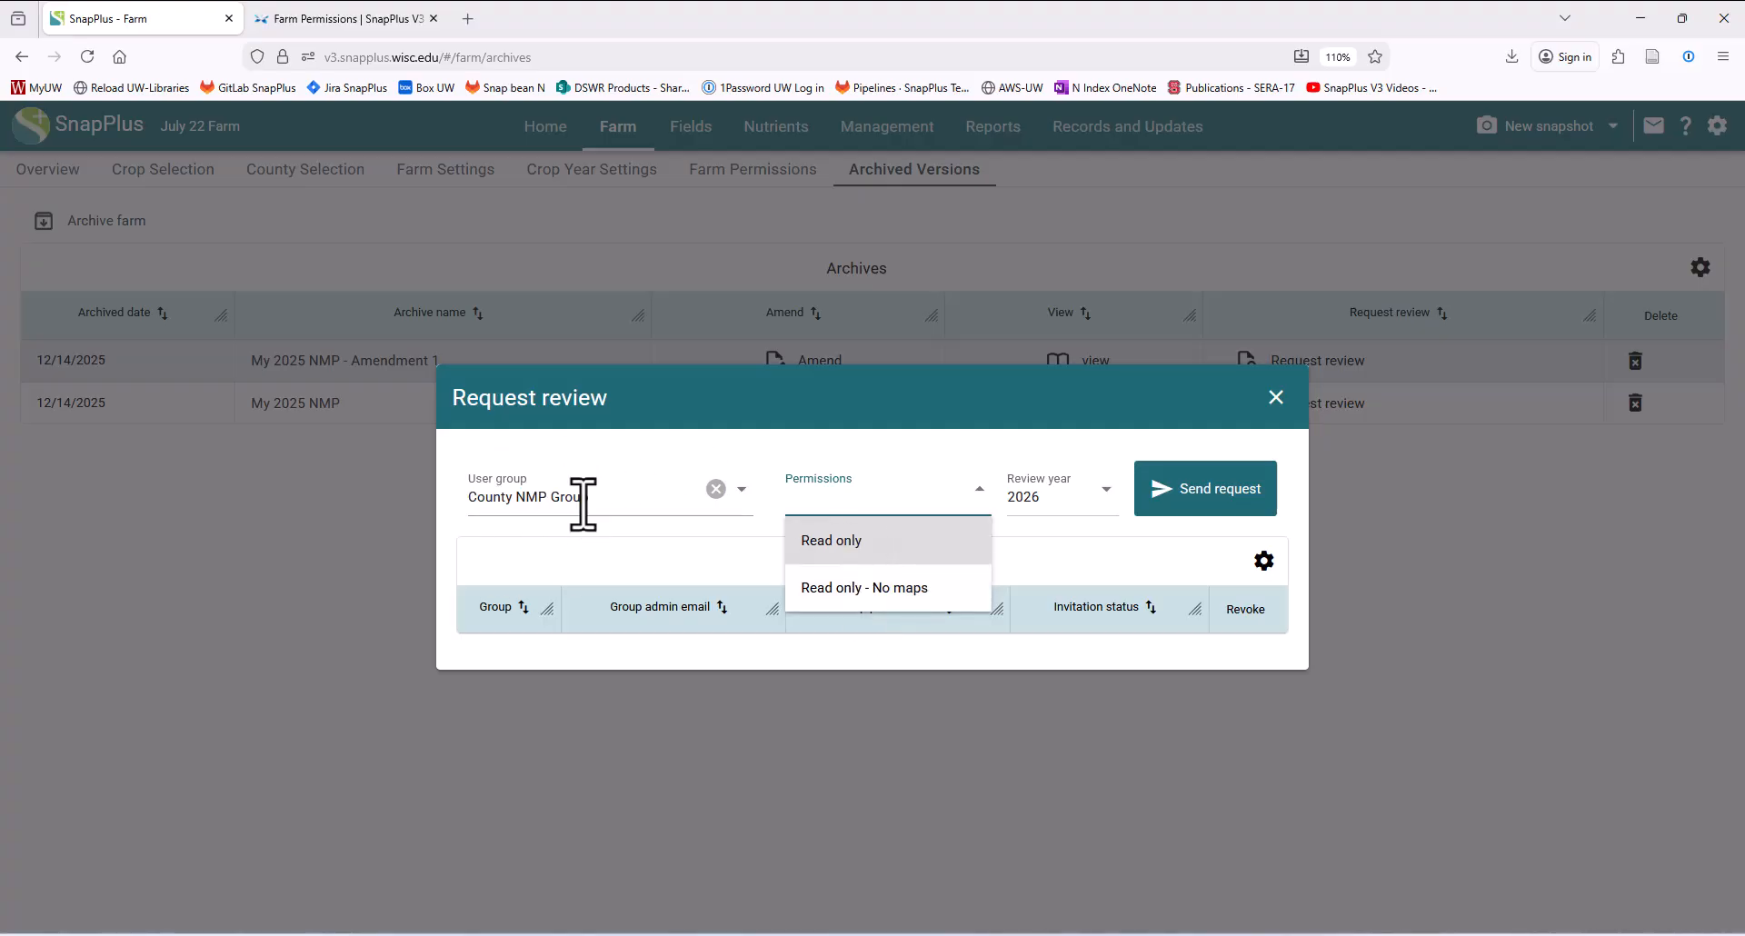
{"action": "left_click", "coordinate": [845, 542]}
{"action": "left_click", "coordinate": [1071, 505]}
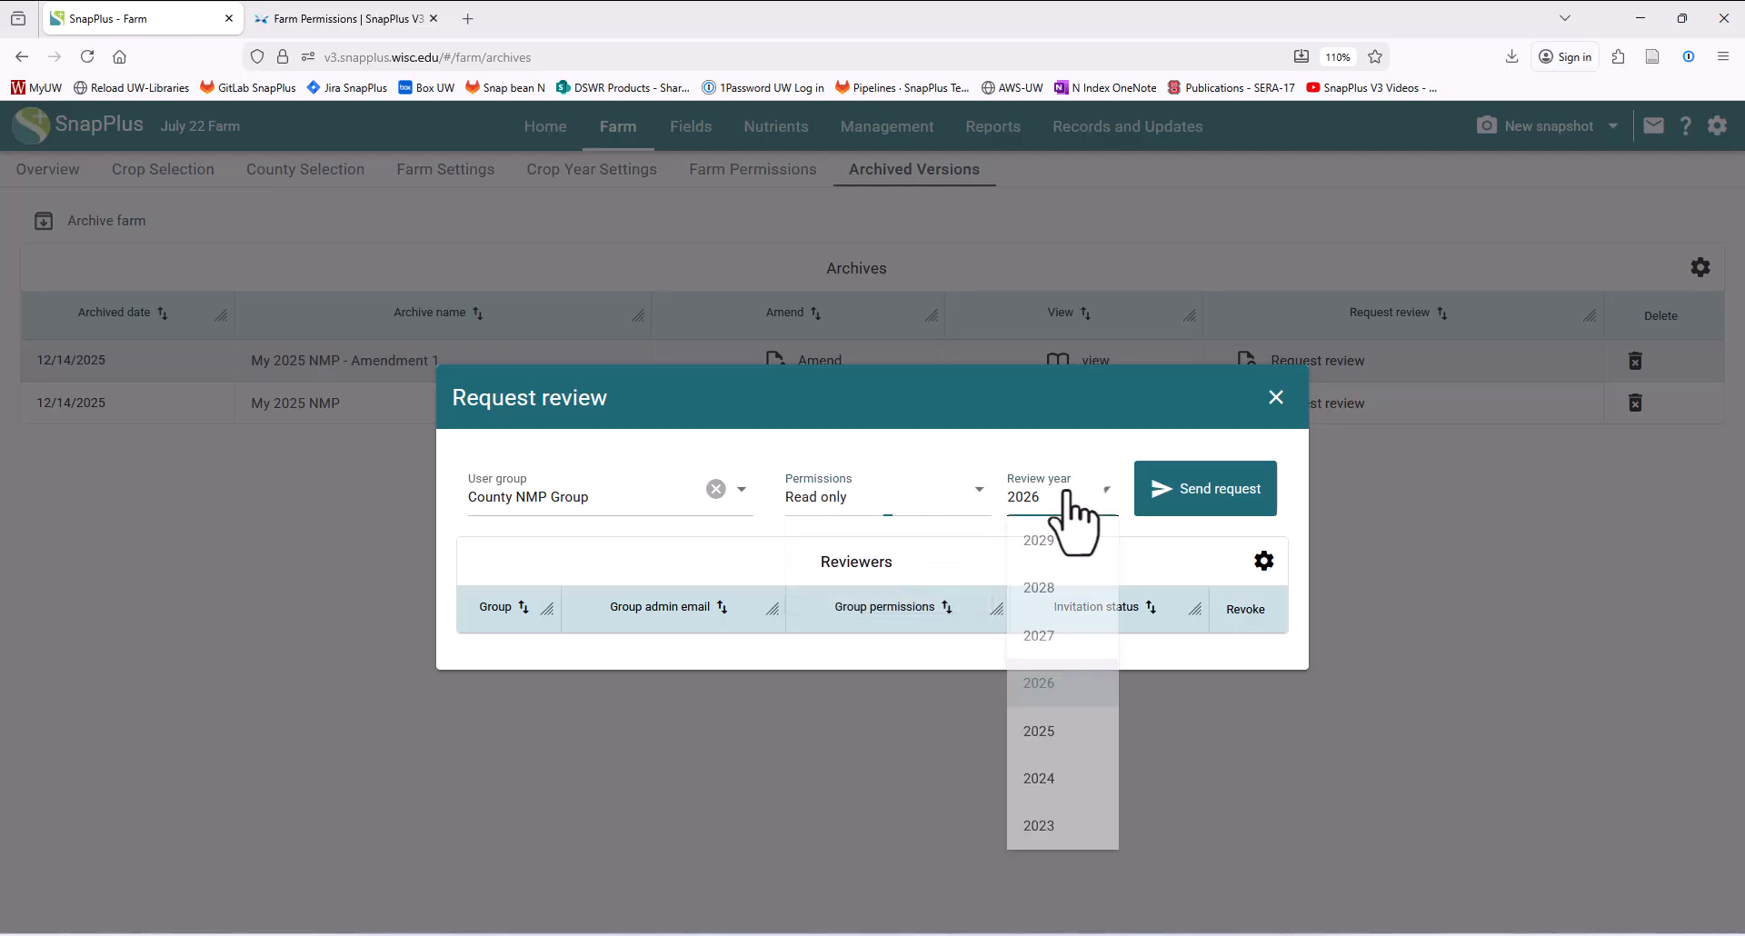
{"action": "left_click", "coordinate": [1055, 732]}
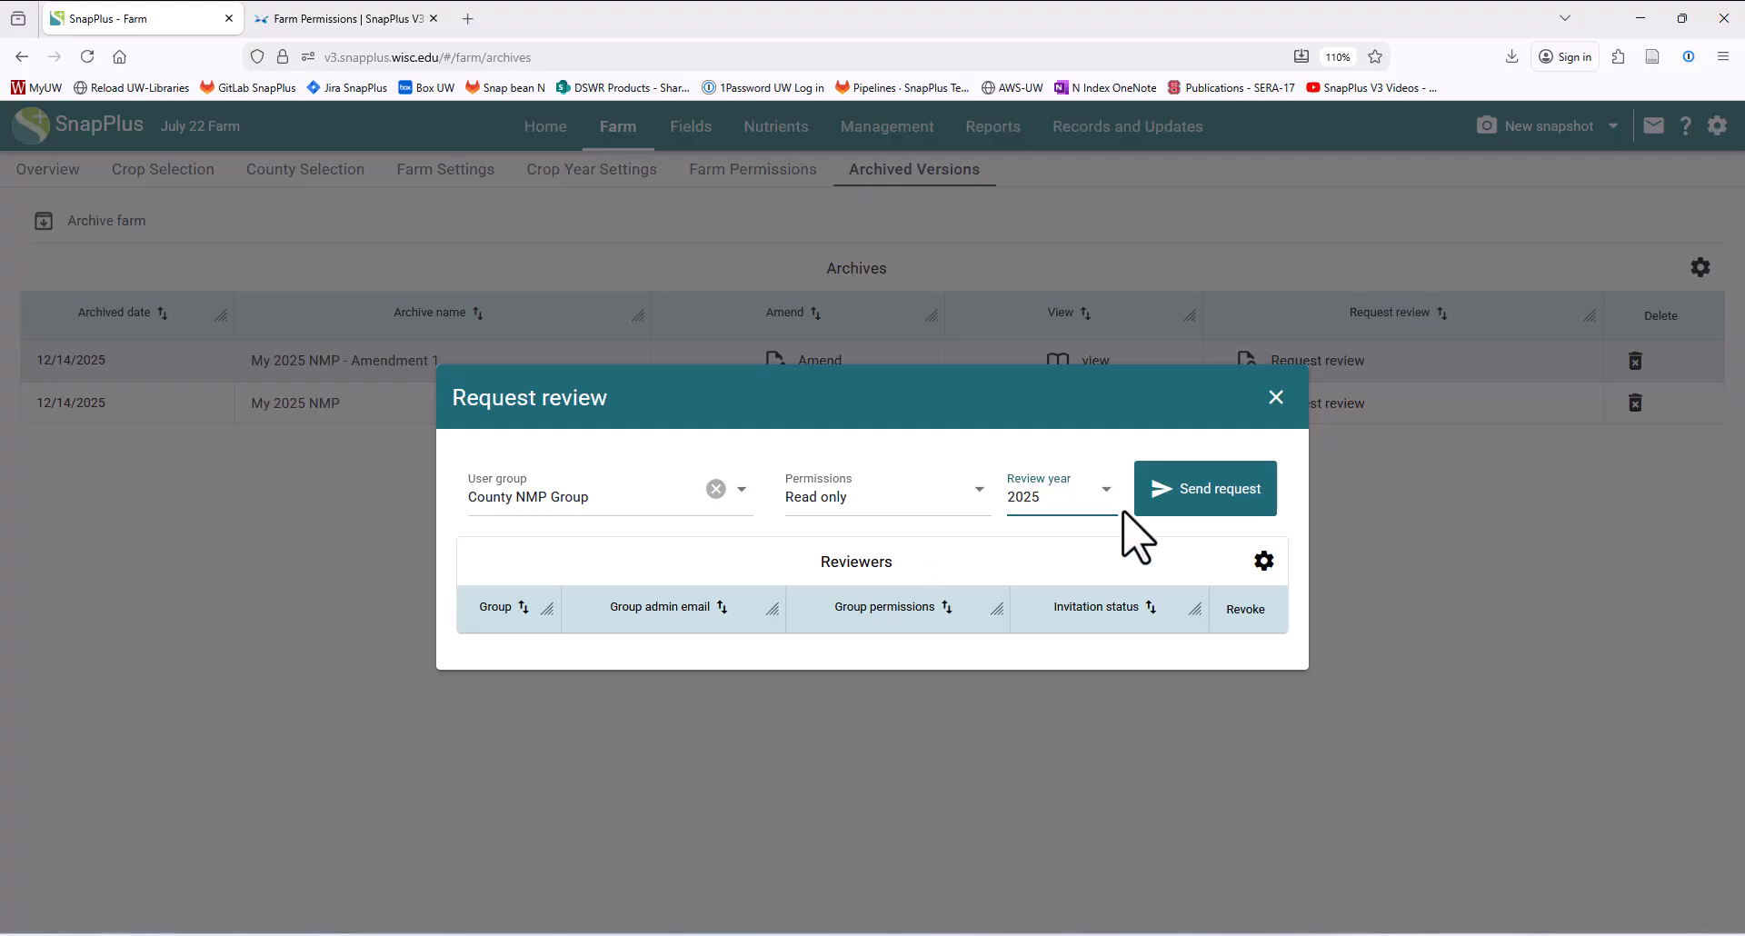
{"action": "left_click", "coordinate": [1190, 505]}
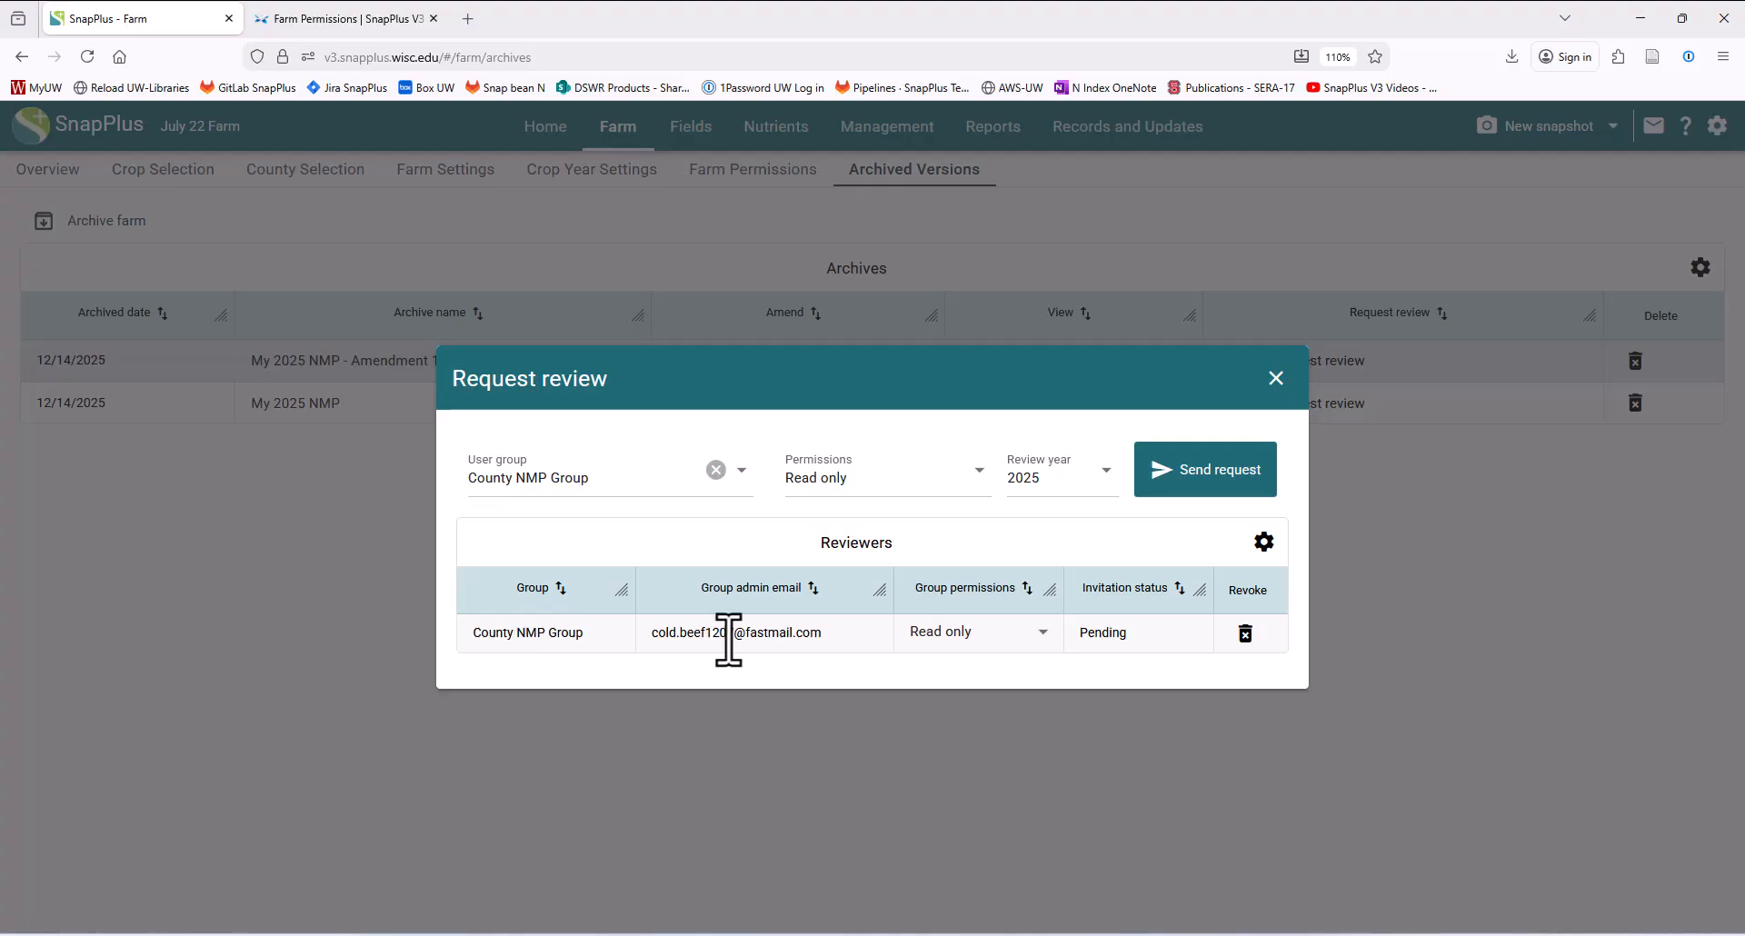
{"action": "left_click", "coordinate": [543, 631]}
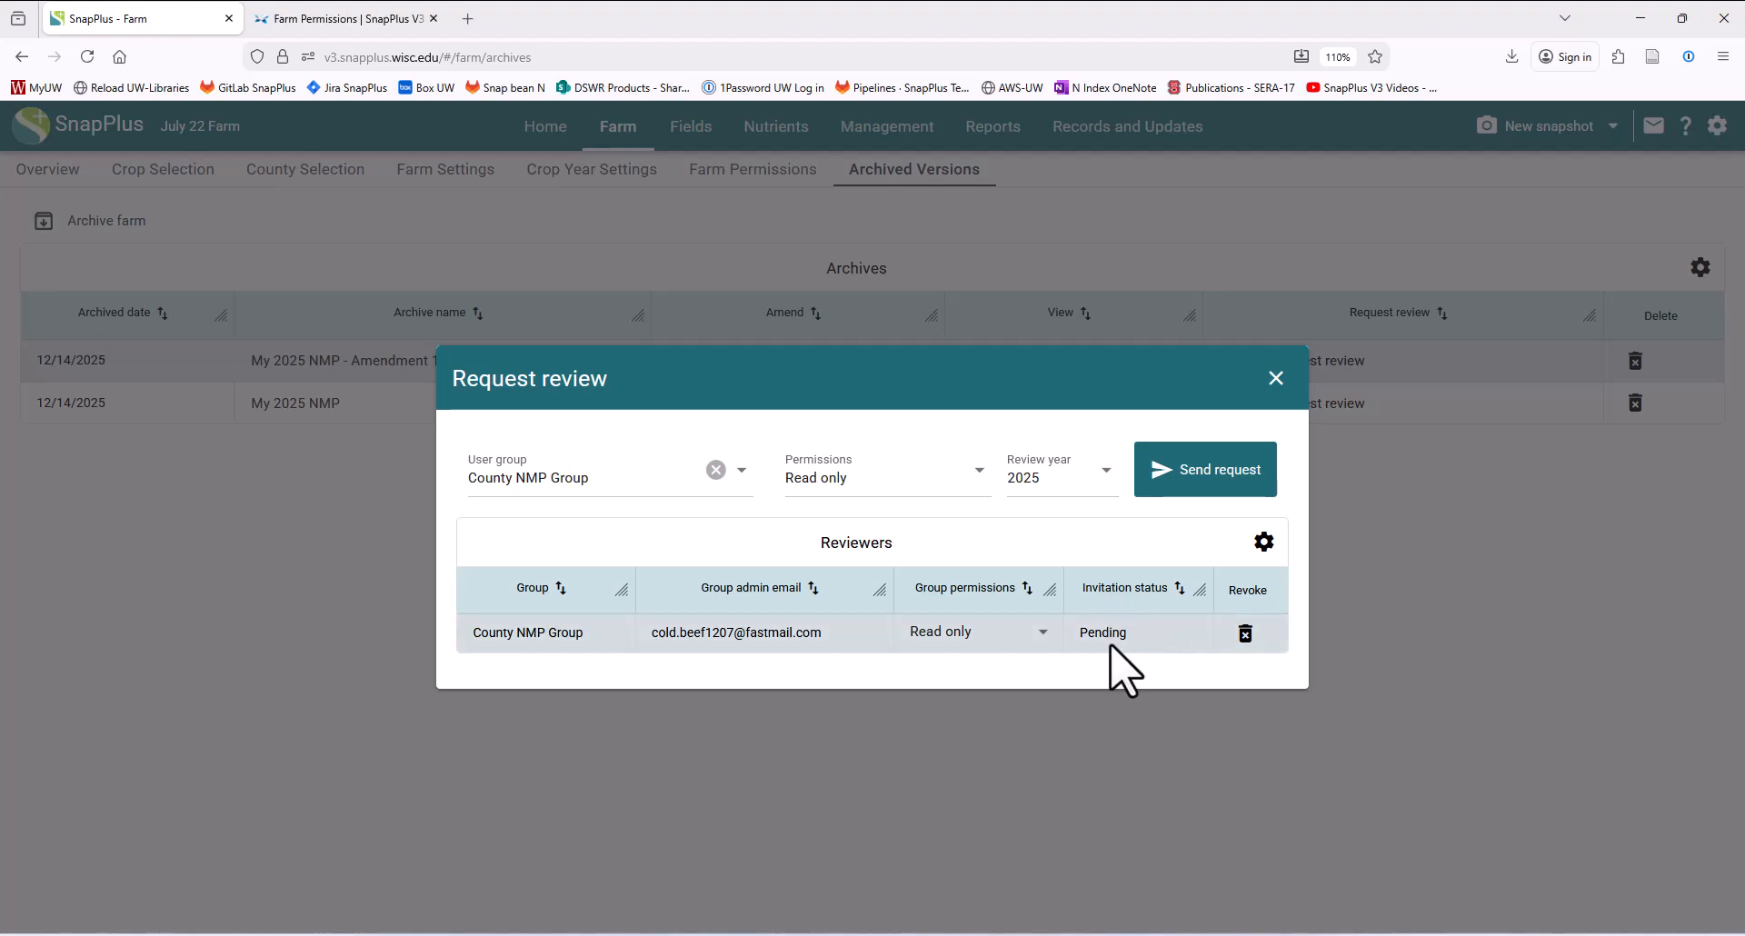
{"action": "left_click", "coordinate": [1276, 378]}
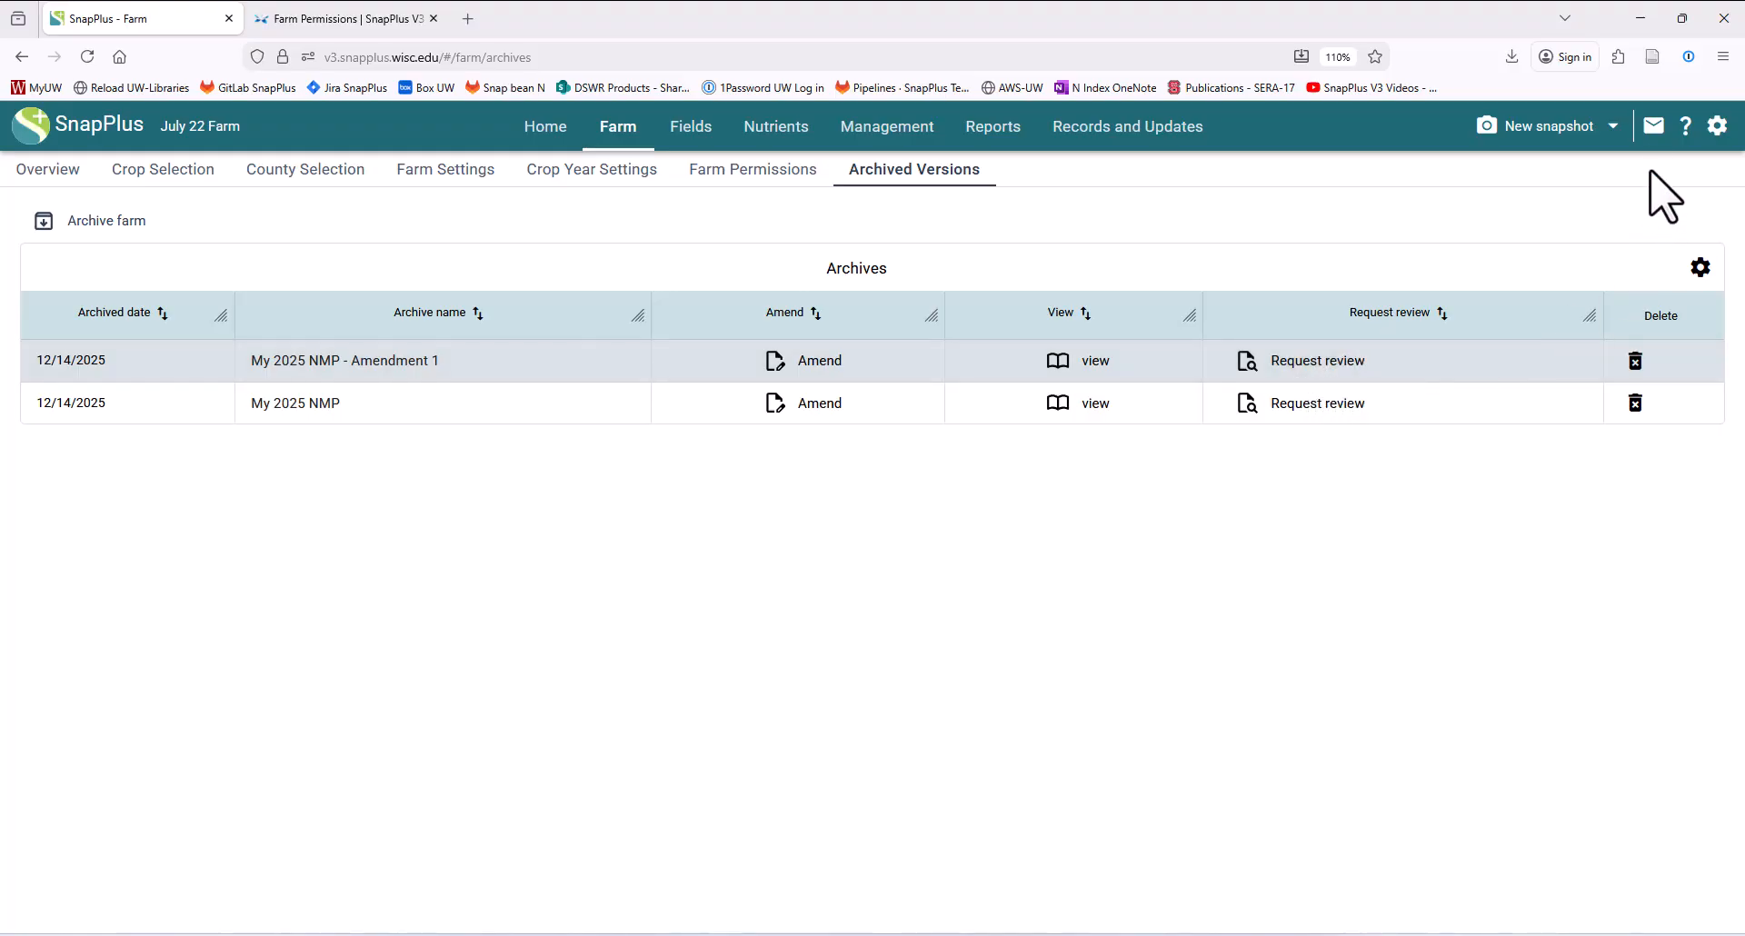
- Check the pending farm and user group invitations, then view the plans shared for review from the home page
{"action": "left_click", "coordinate": [1653, 132]}
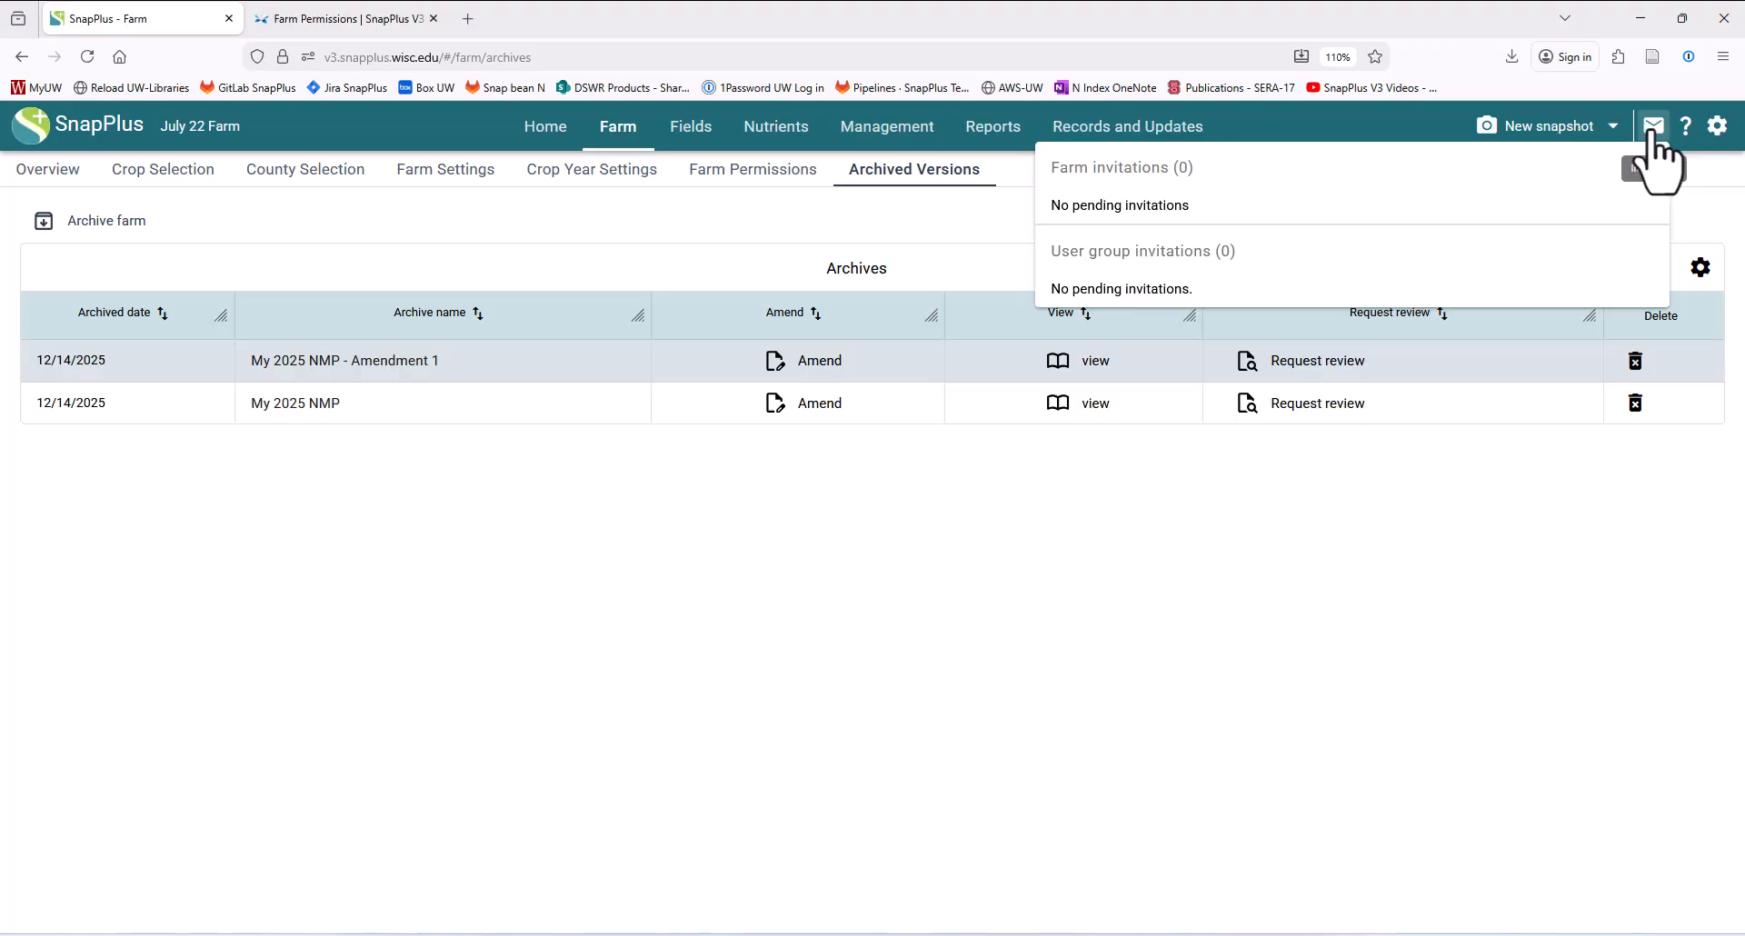
{"action": "left_click", "coordinate": [541, 132]}
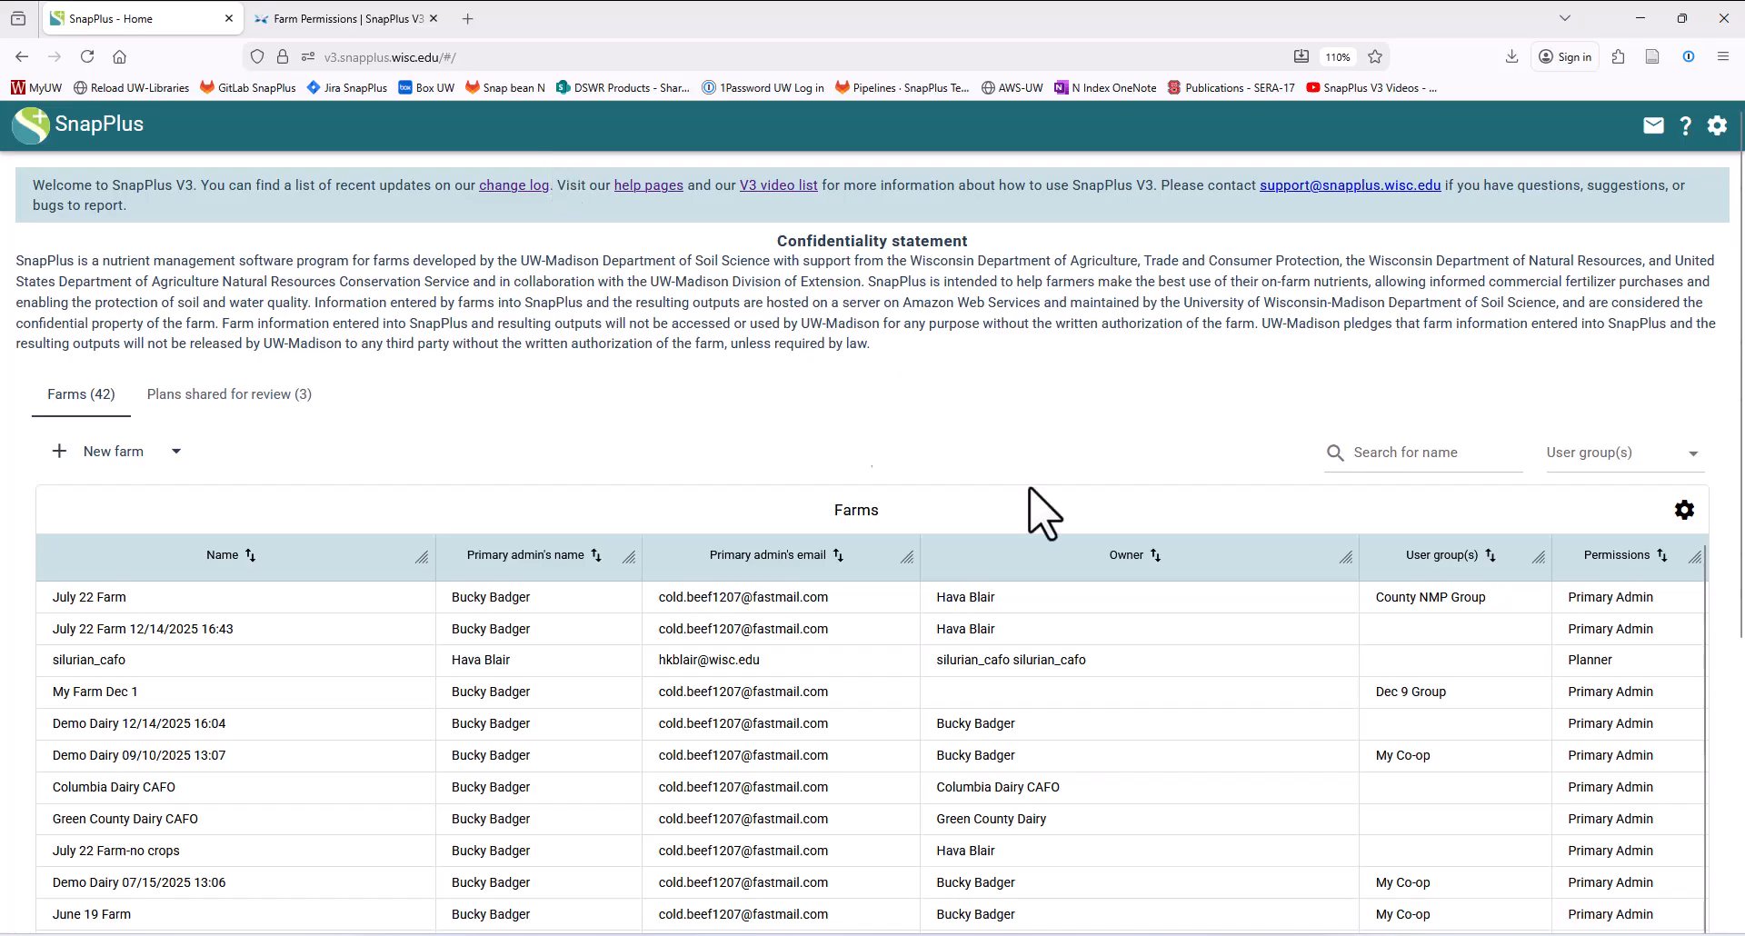
{"action": "left_click", "coordinate": [223, 400]}
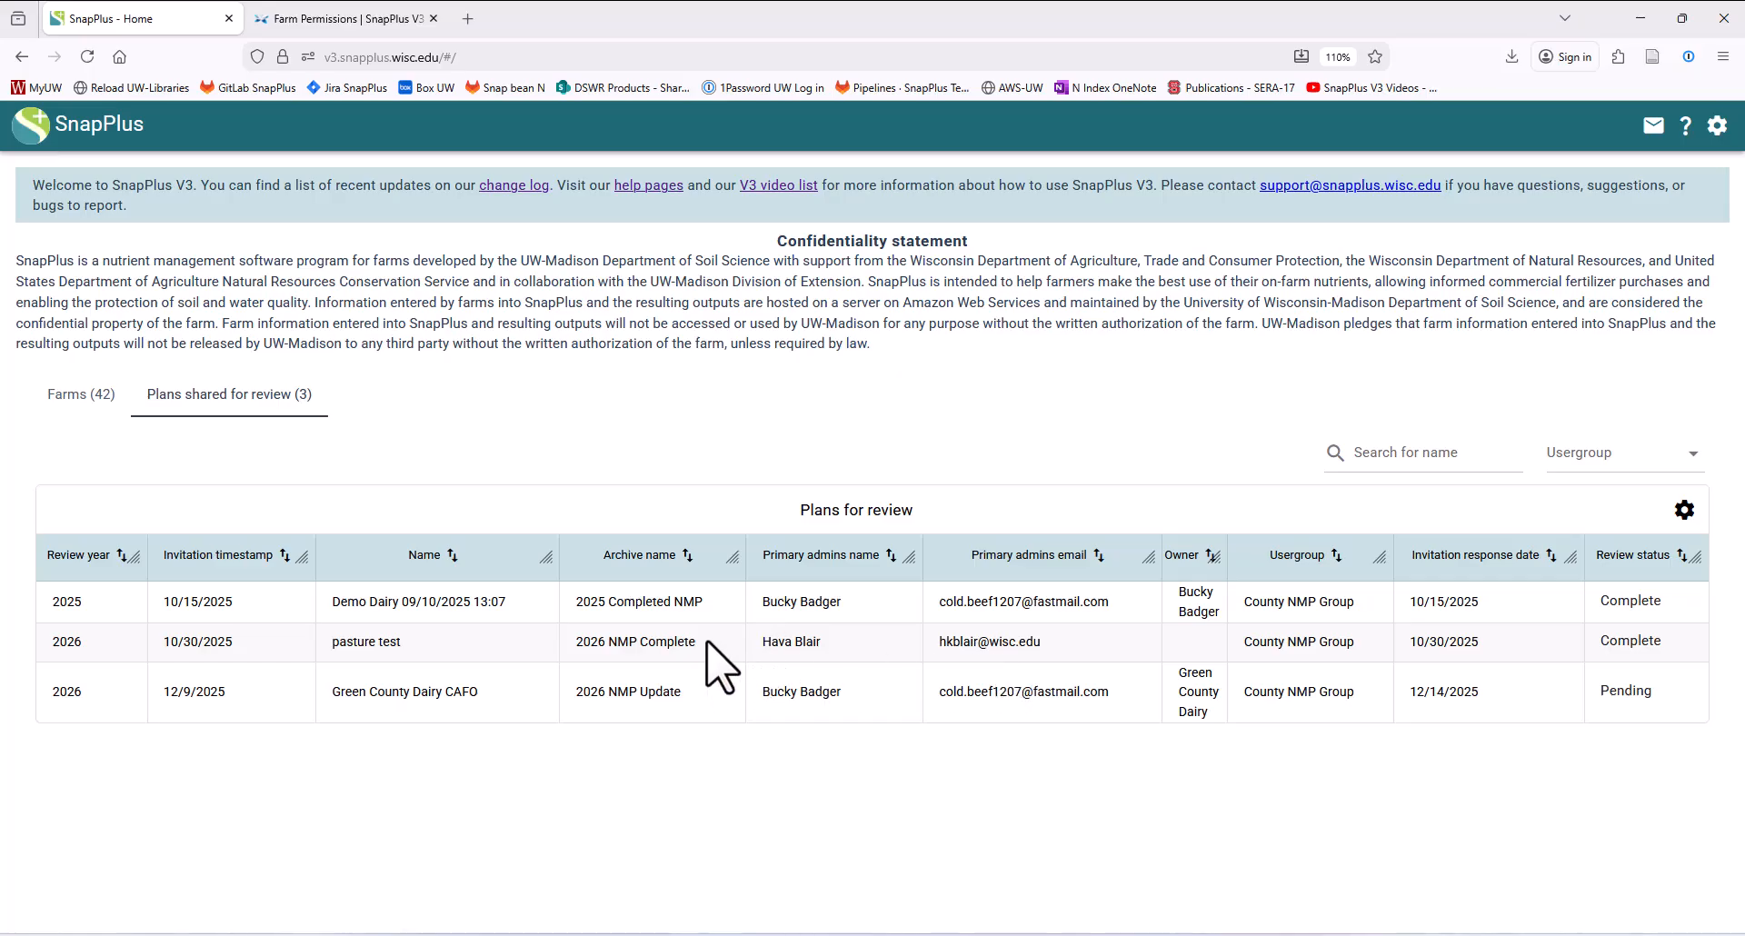
- View the shared plans for pasture test and Green County Dairy CAFO, returning to the review list after each
{"action": "left_click_drag", "start_coordinate": [701, 641], "coordinate": [572, 647]}
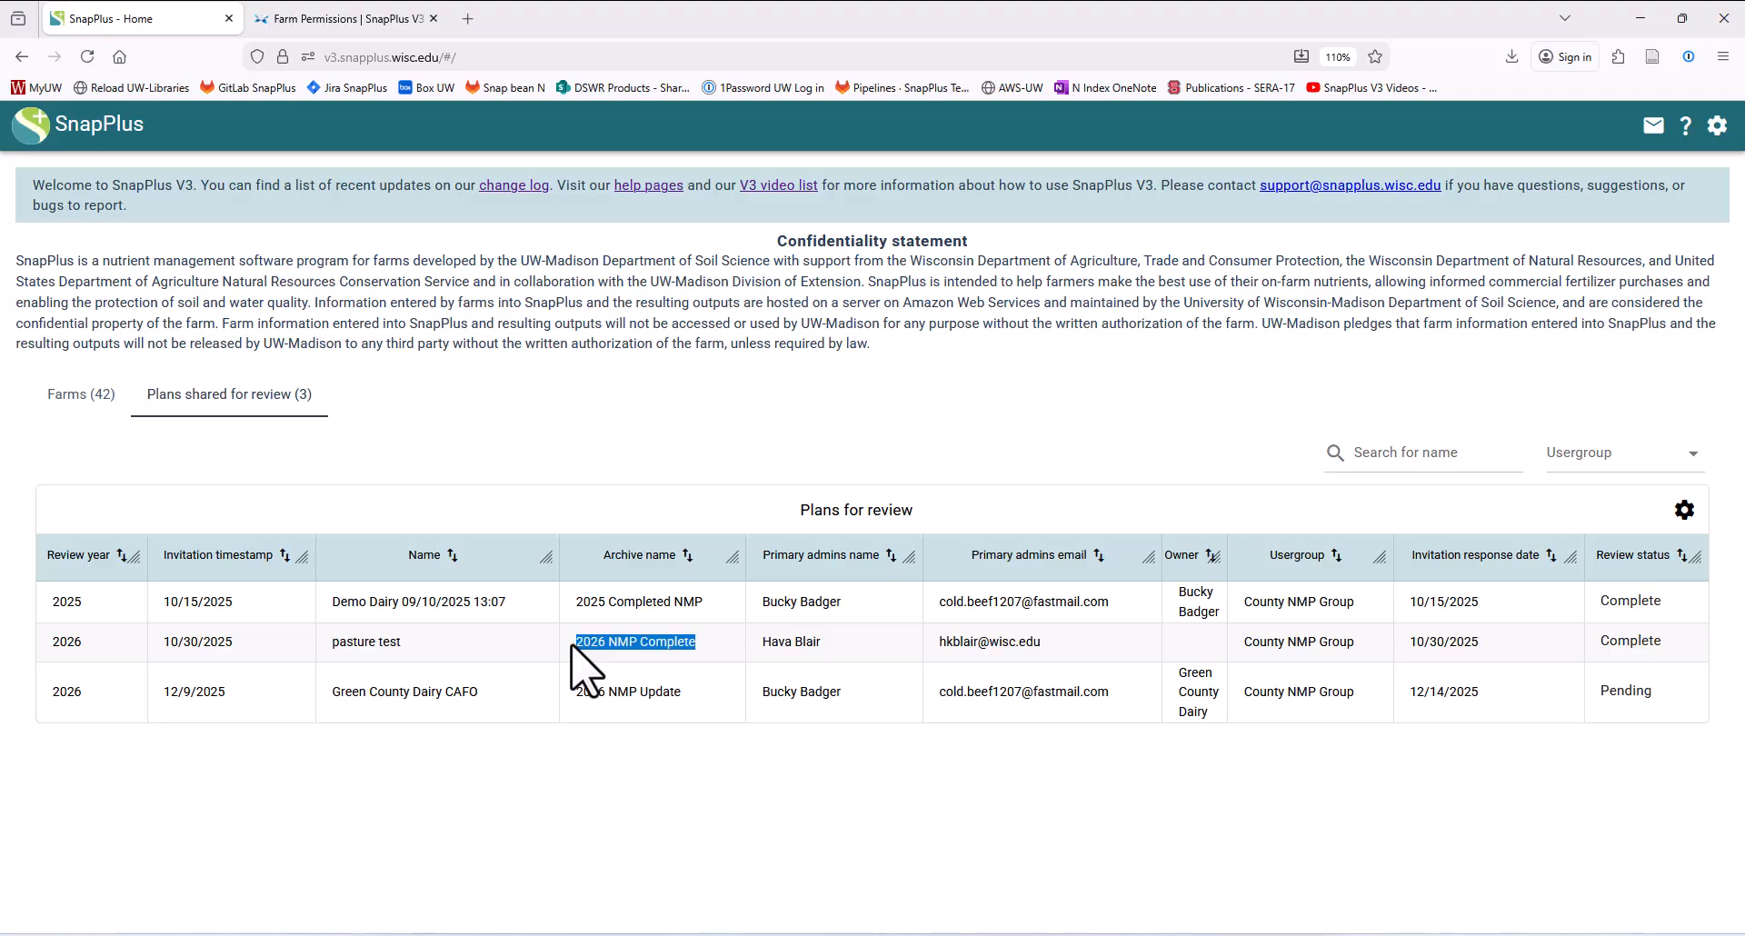
{"action": "left_click", "coordinate": [571, 647]}
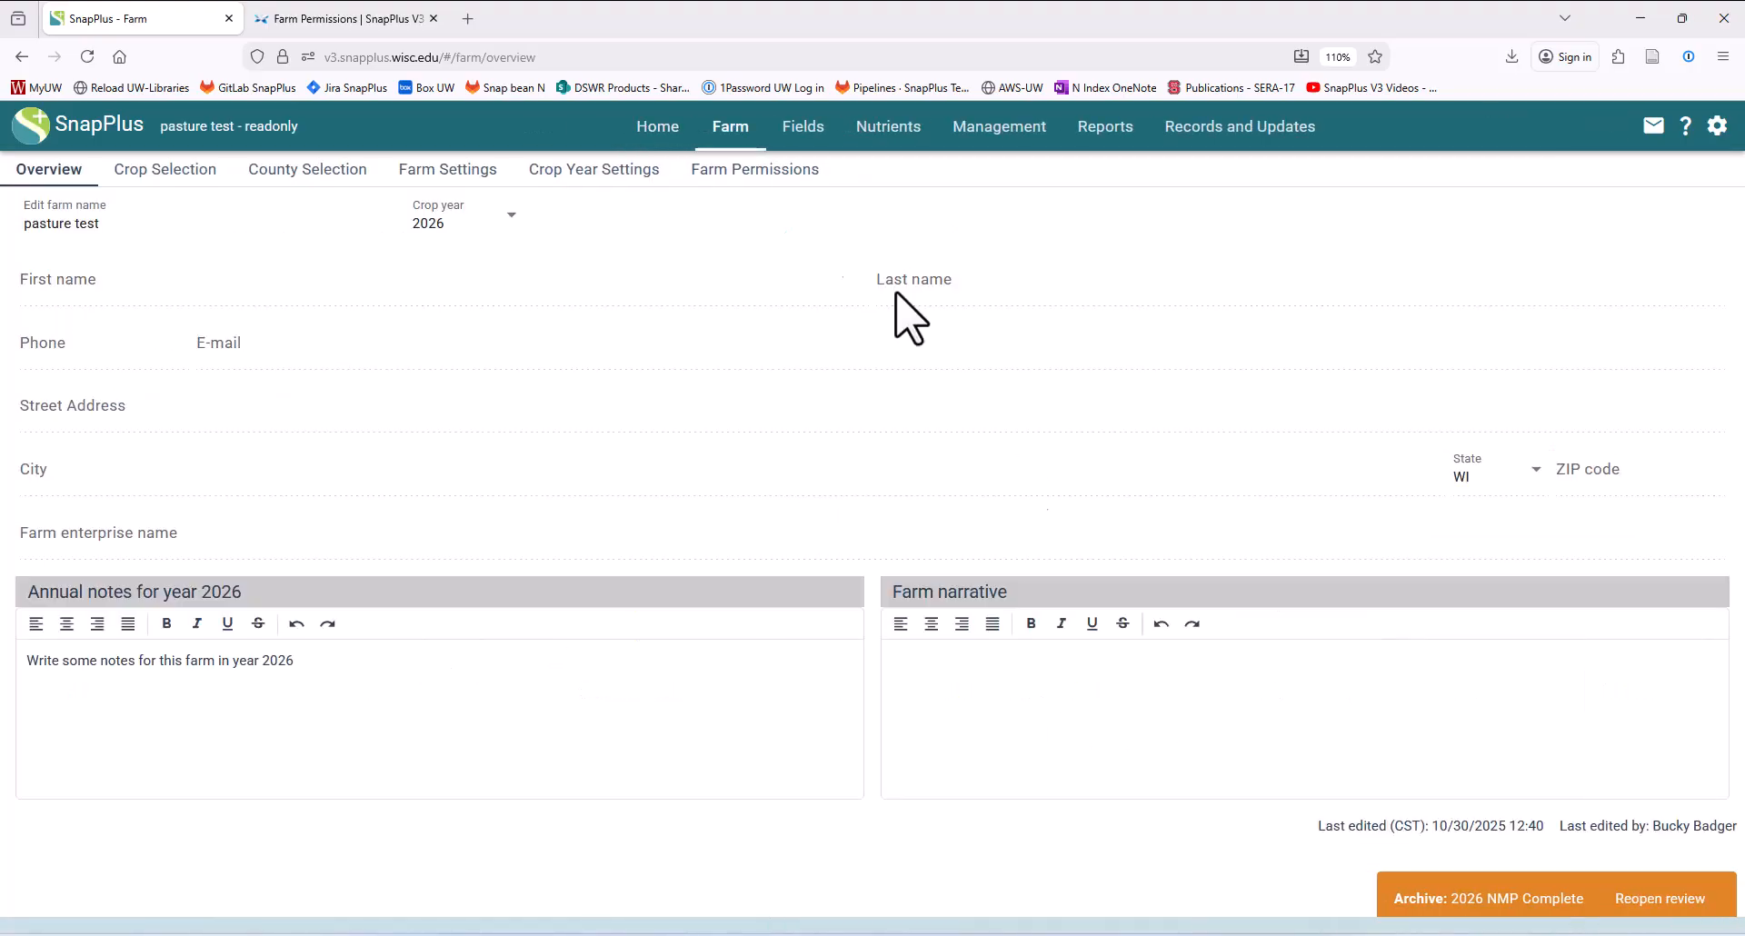
{"action": "left_click", "coordinate": [661, 138]}
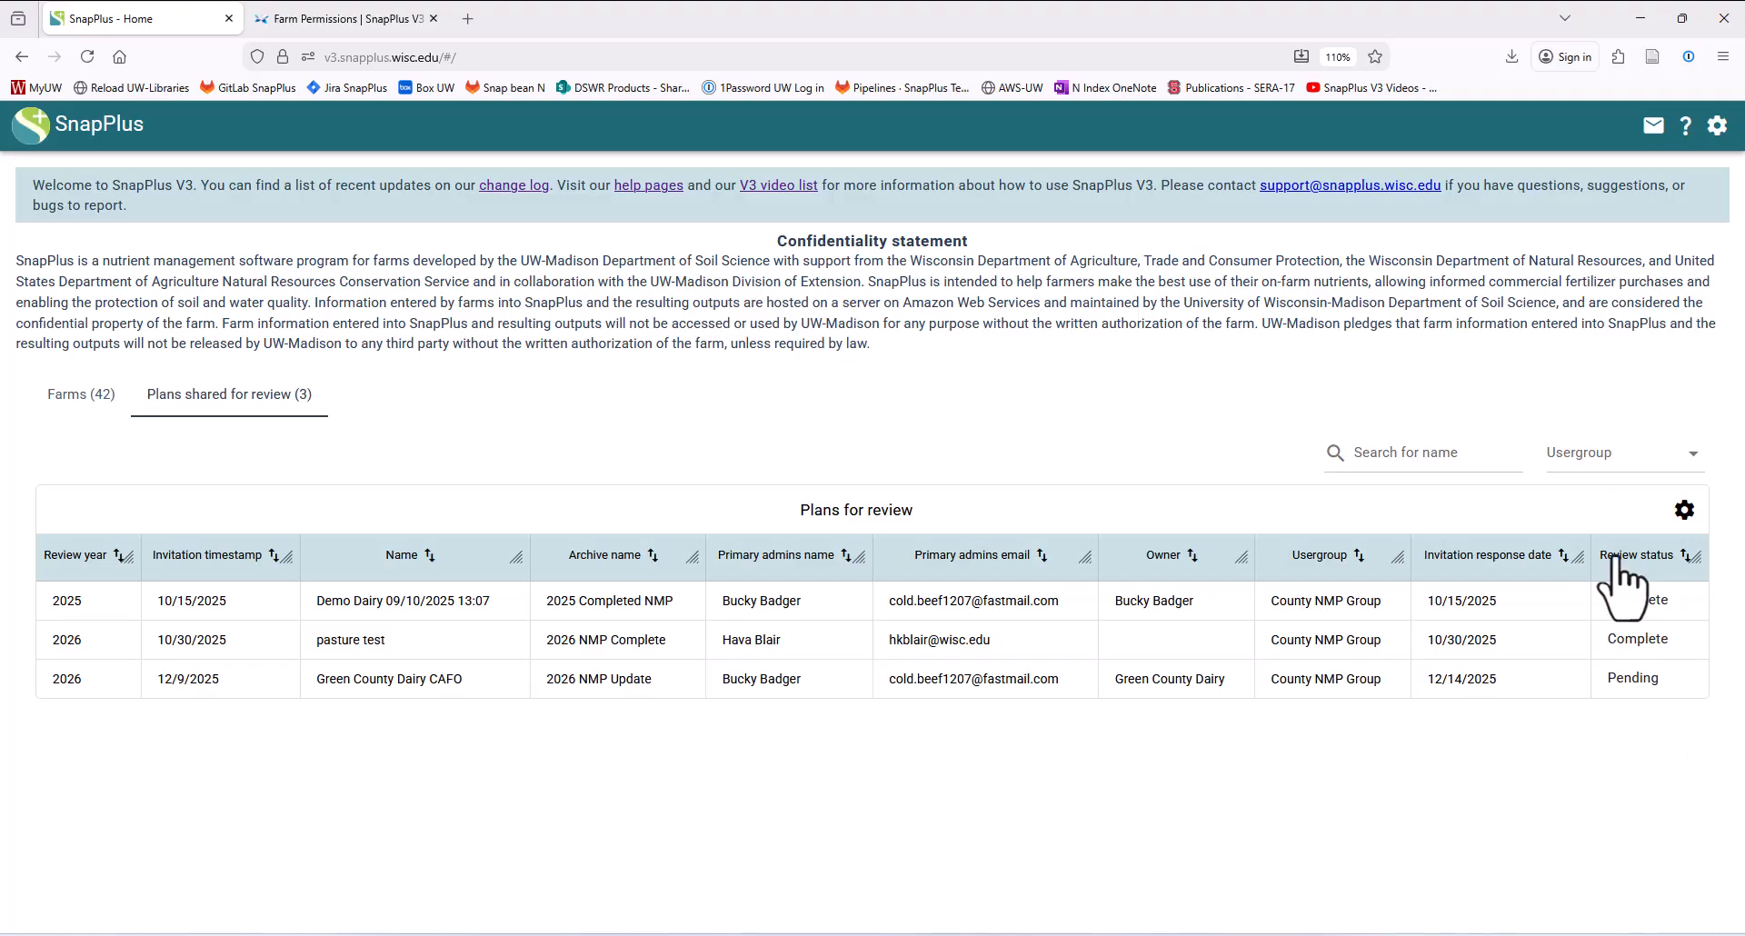
{"action": "left_click", "coordinate": [1644, 686]}
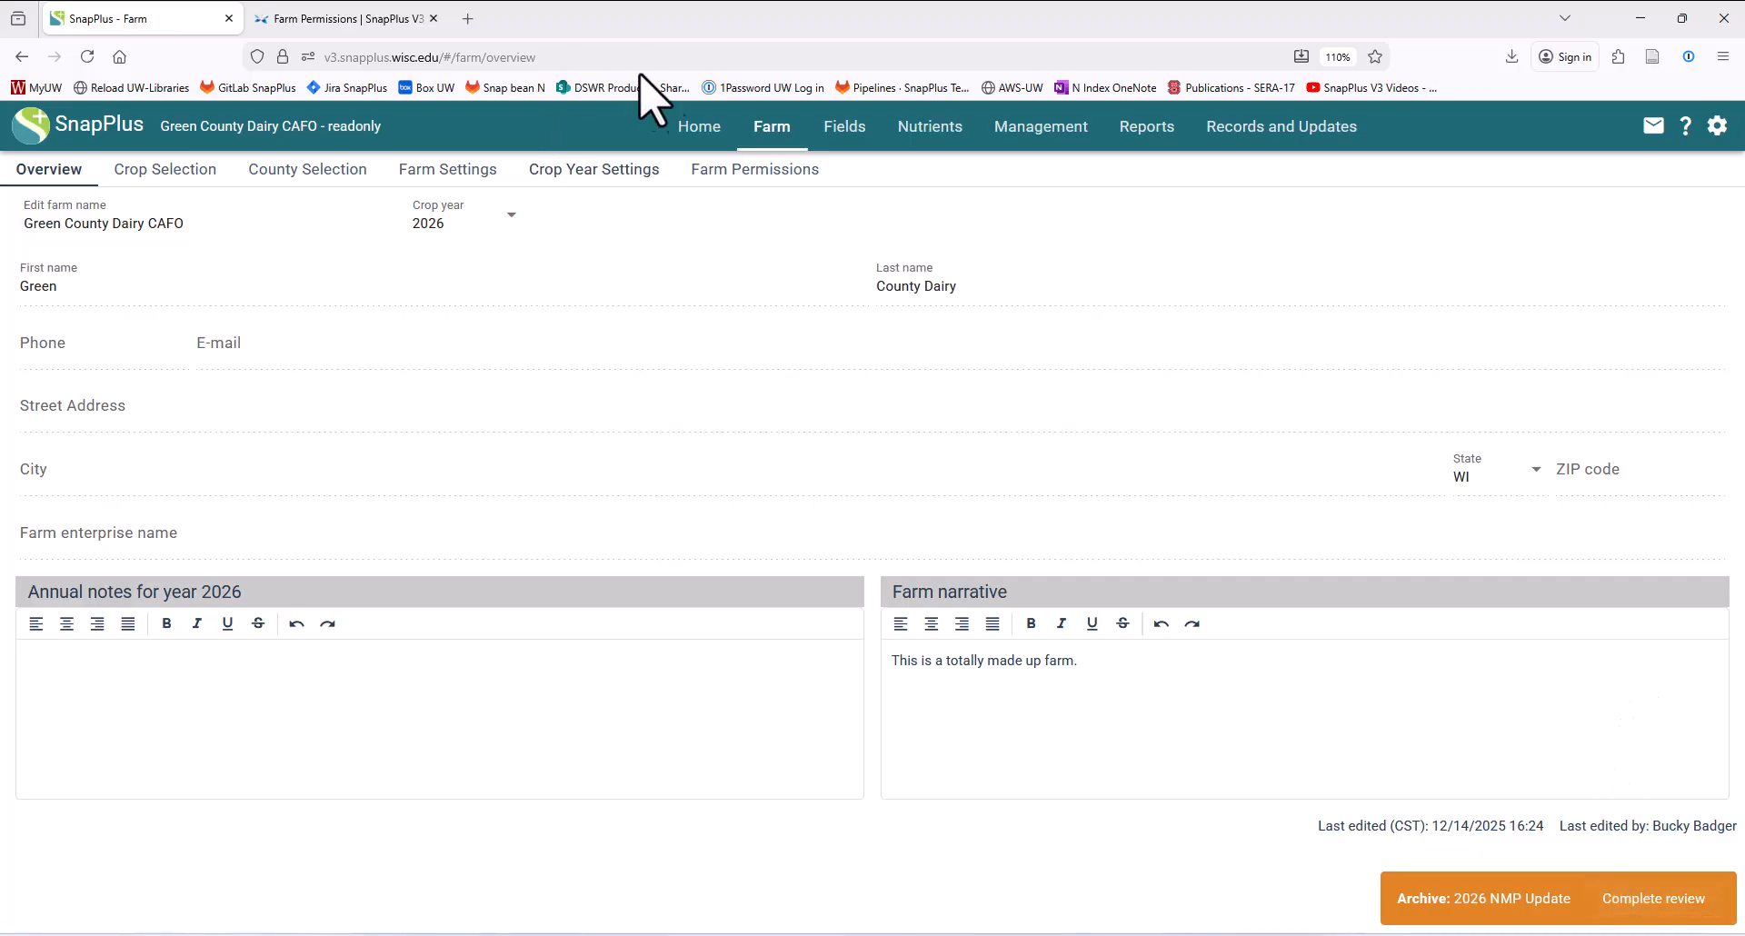
{"action": "left_click", "coordinate": [699, 127]}
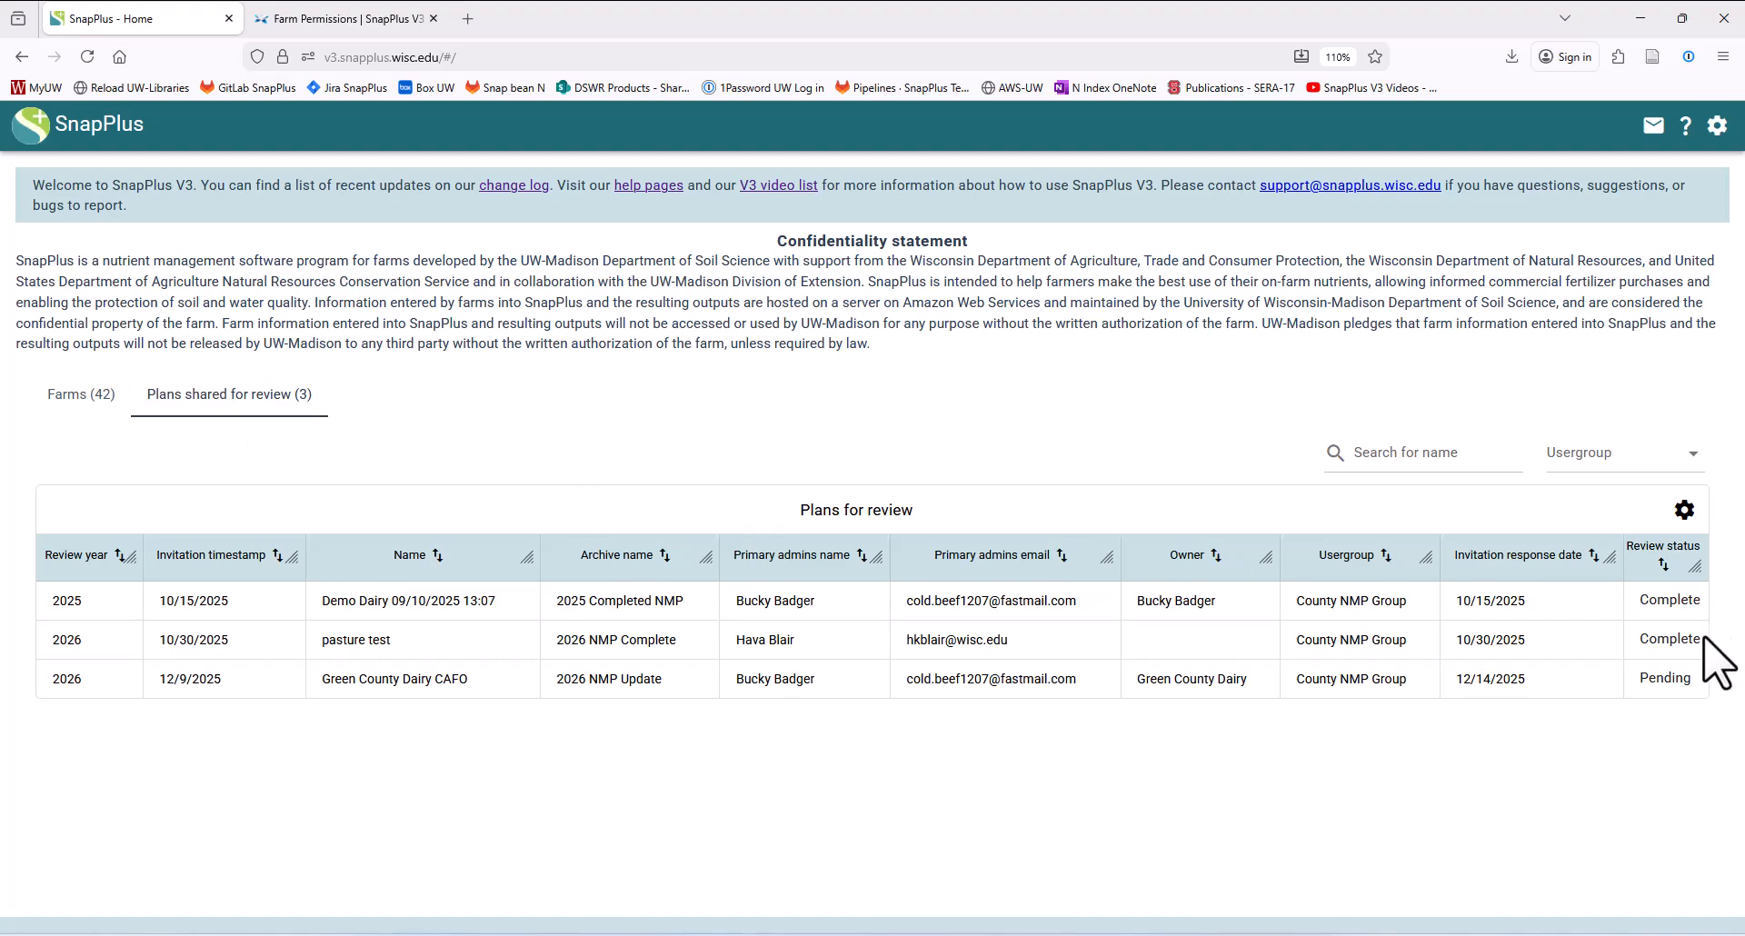